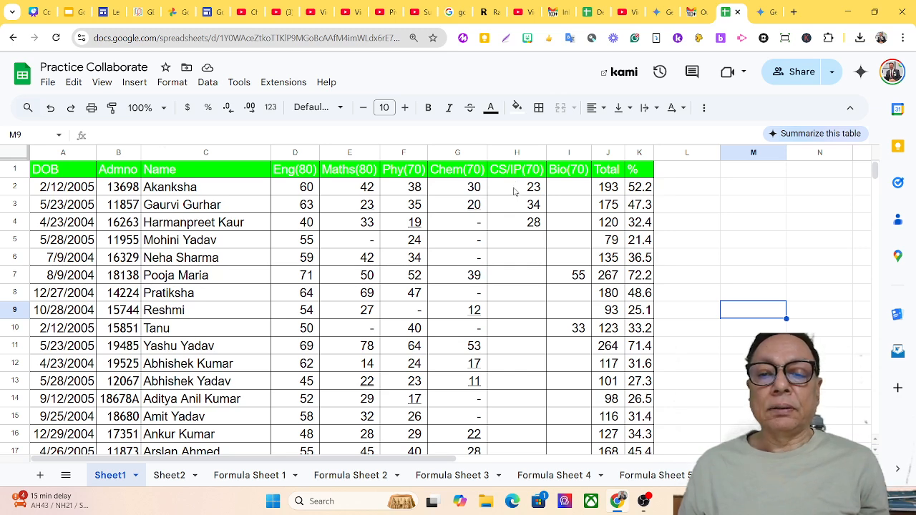
Select the CS/IP marks H2:H41, then scroll back to the top of the sheet.
left_click(514, 191)
left_click_drag(514, 192, 511, 428)
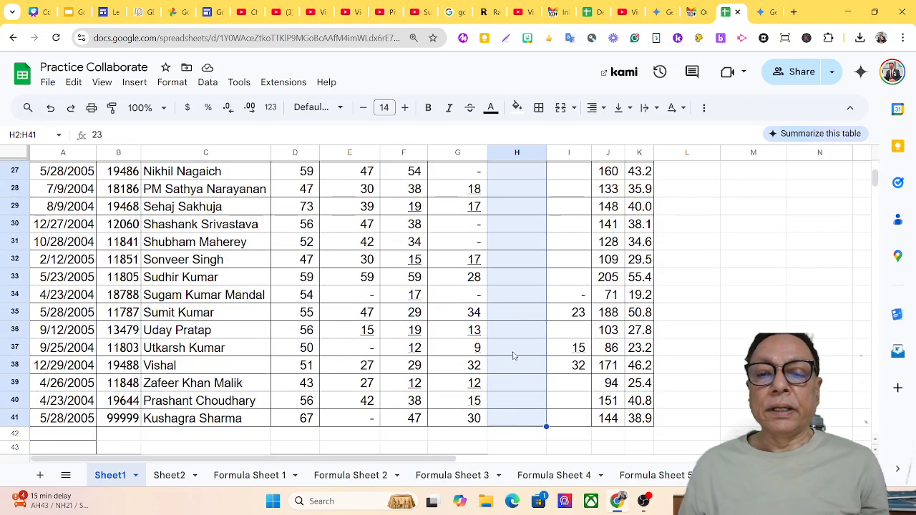
scroll(787, 193, "up", 7)
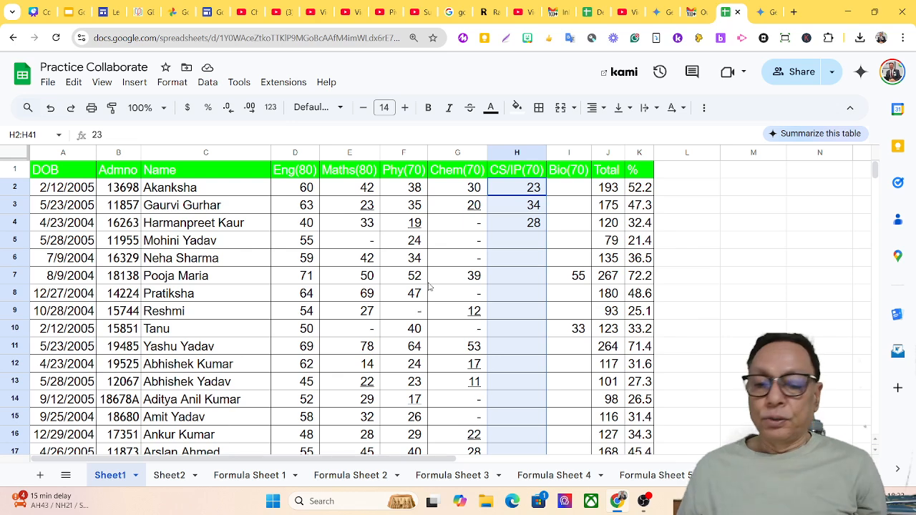
Add an 'Is empty' conditional rule on H2:H41 with a blue fill, then close the rules panel.
left_click(170, 85)
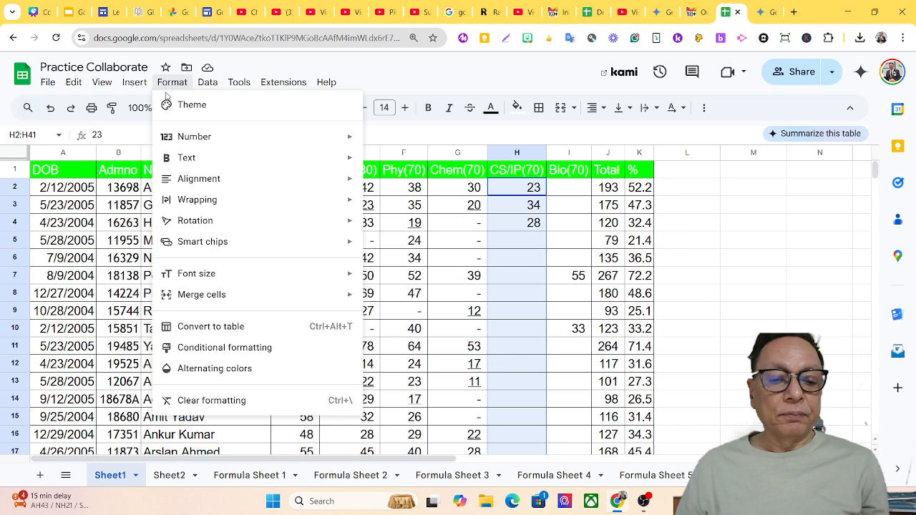
left_click(198, 349)
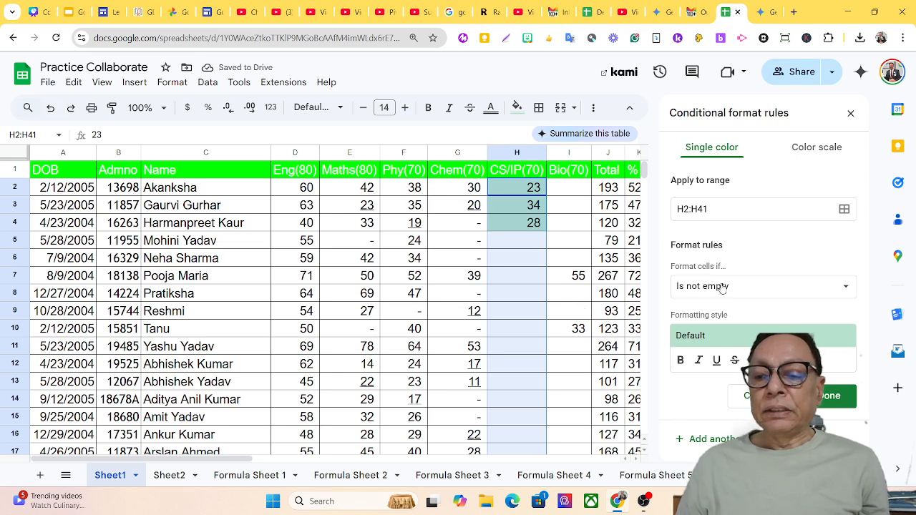
left_click(757, 288)
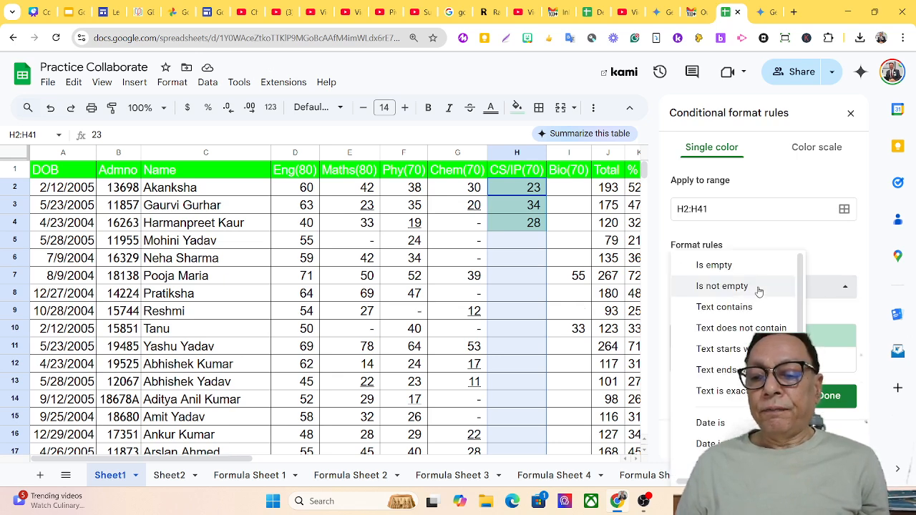
left_click(716, 265)
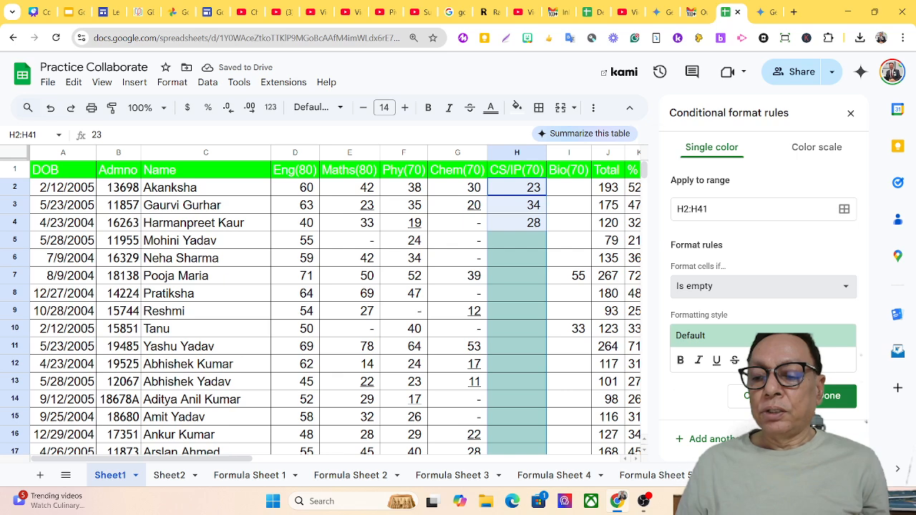
left_click(784, 360)
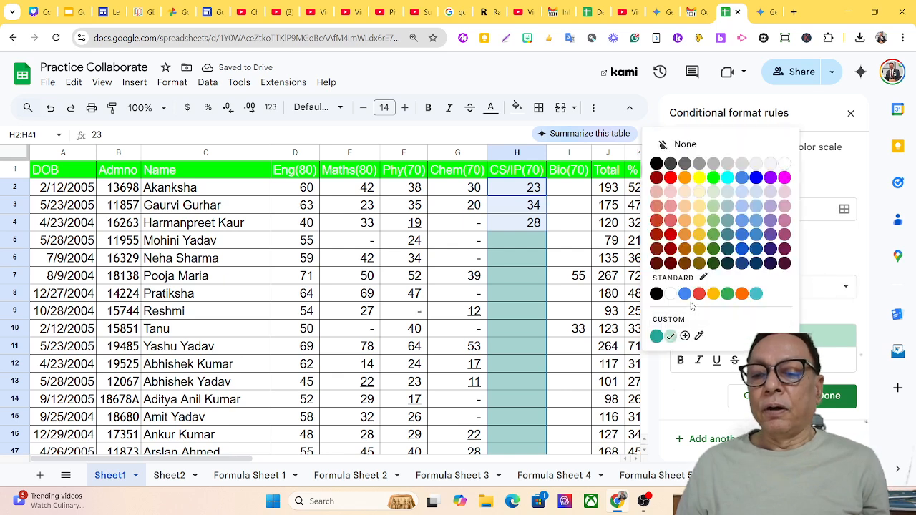
left_click(741, 222)
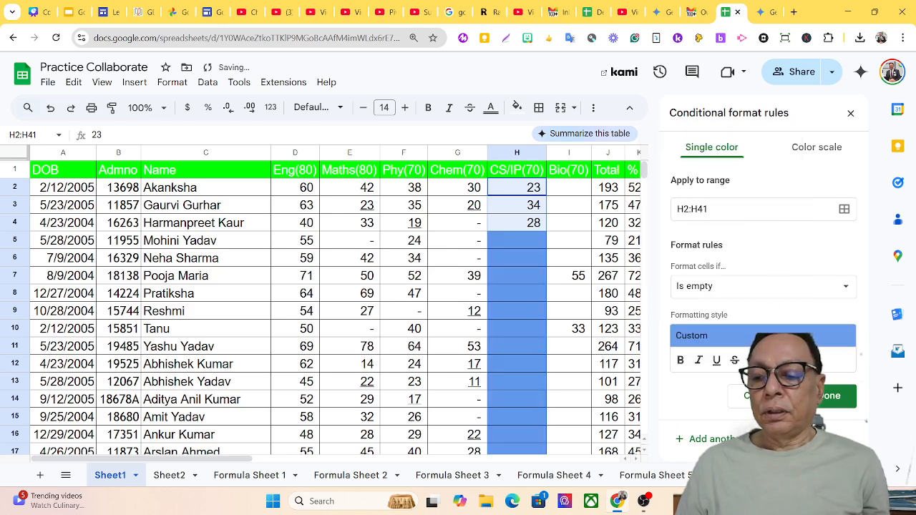
left_click(832, 398)
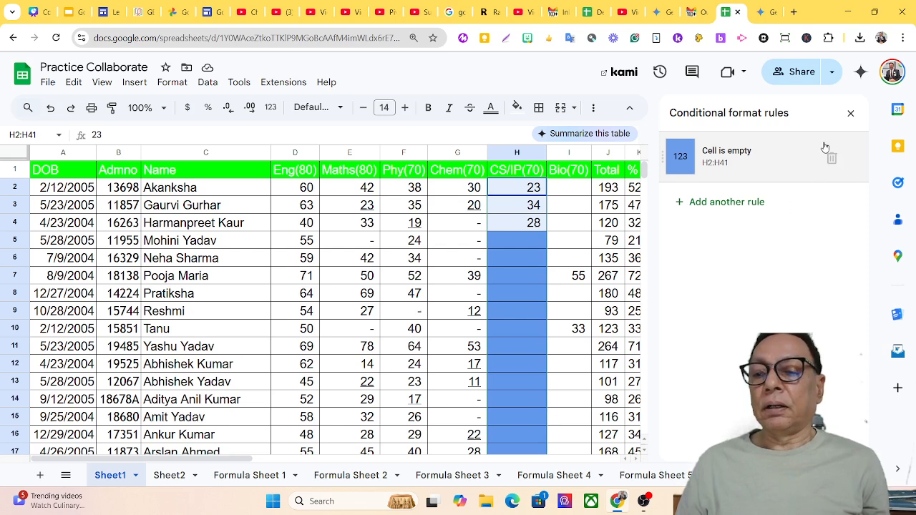
left_click(851, 114)
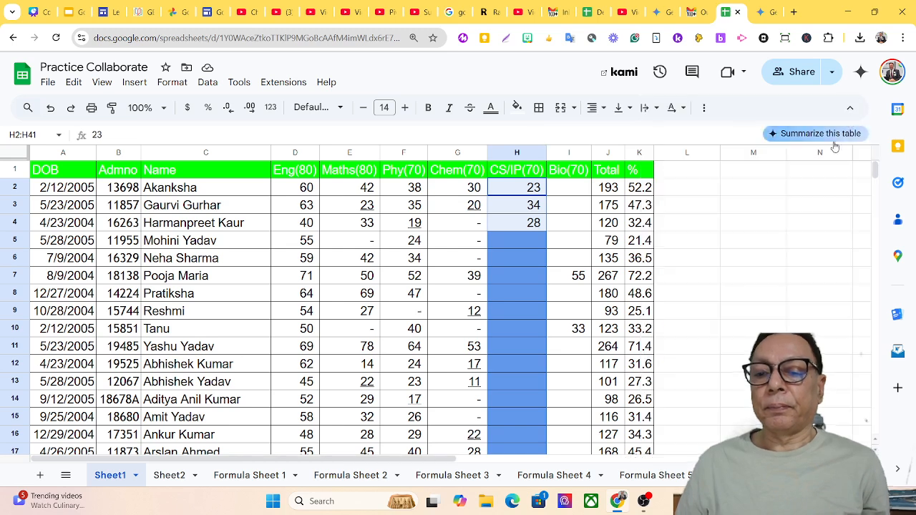
Enter 45 in H5 to check that its blue fill disappears.
left_click(518, 239)
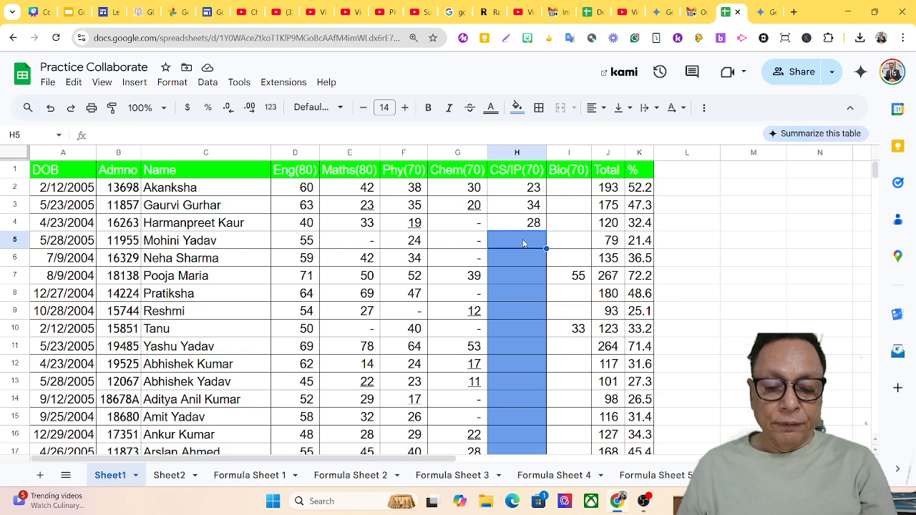
type("45")
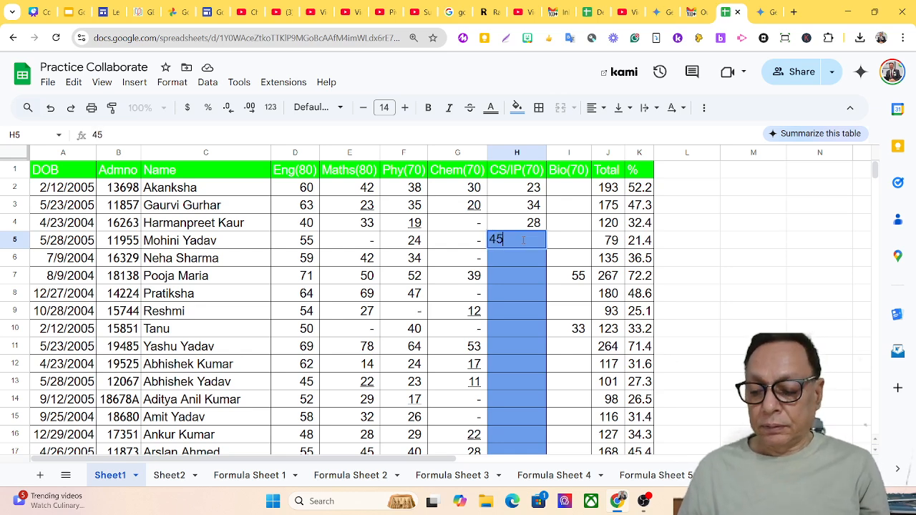
key("Return")
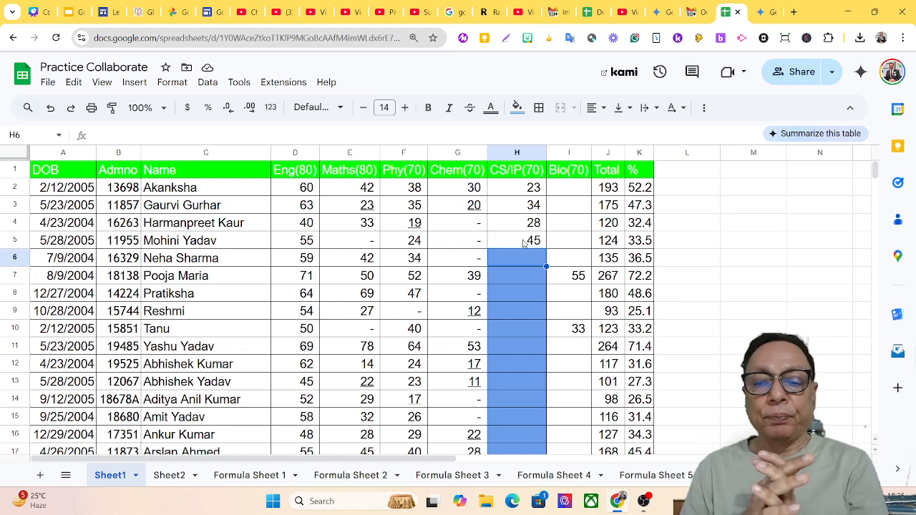
Clear the test value from H5 and select the Bio marks I2:I15.
left_click(523, 243)
key("Delete")
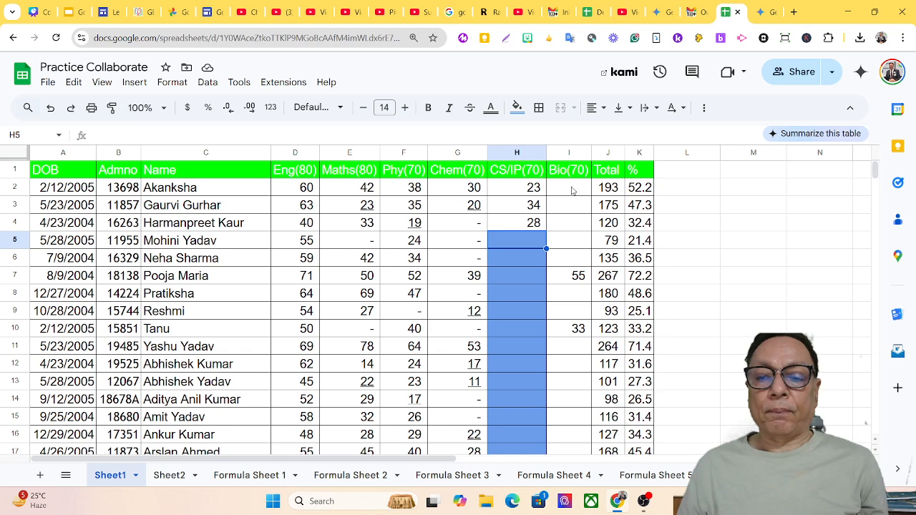
left_click_drag(572, 190, 571, 418)
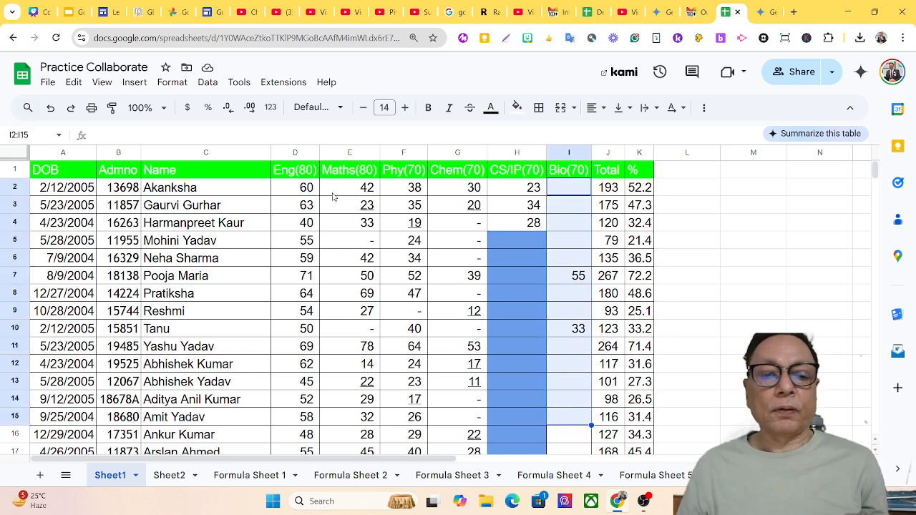
Add an 'Is not empty' rule on I2:I15 with white text on a green fill.
left_click(166, 84)
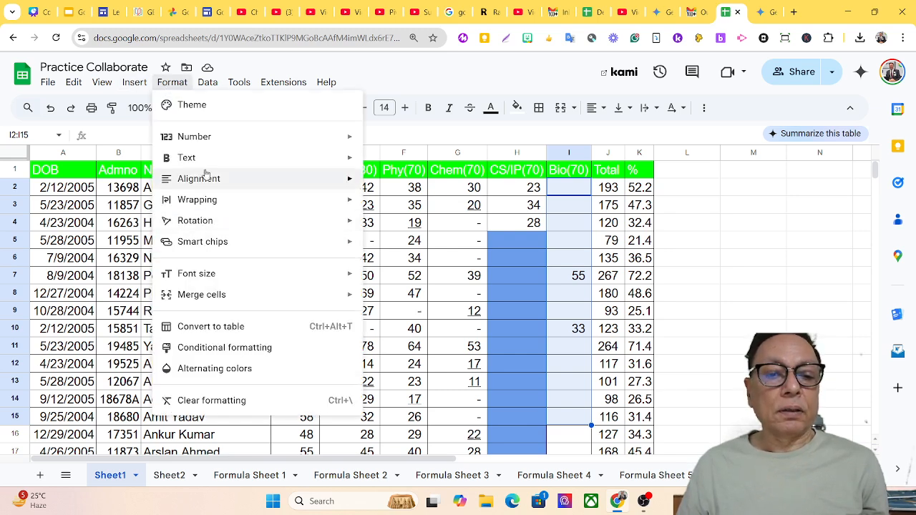
mouse_move(199, 145)
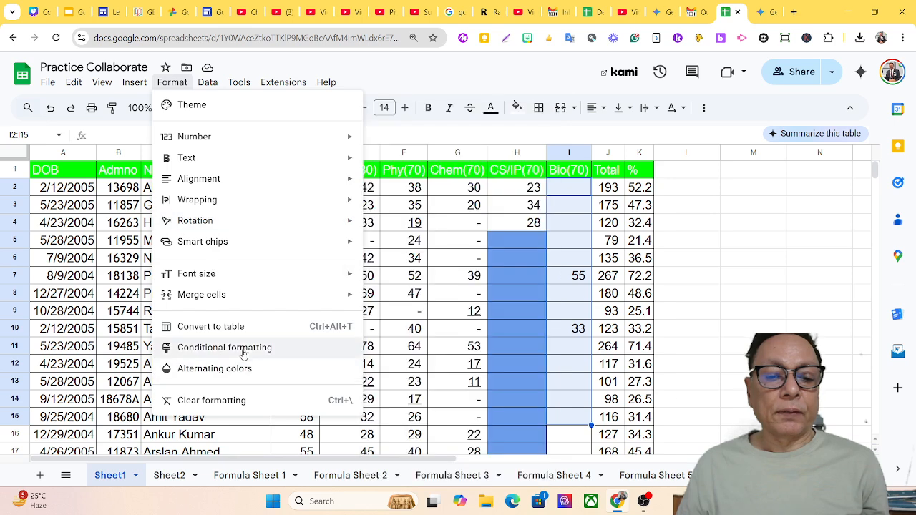
left_click(248, 349)
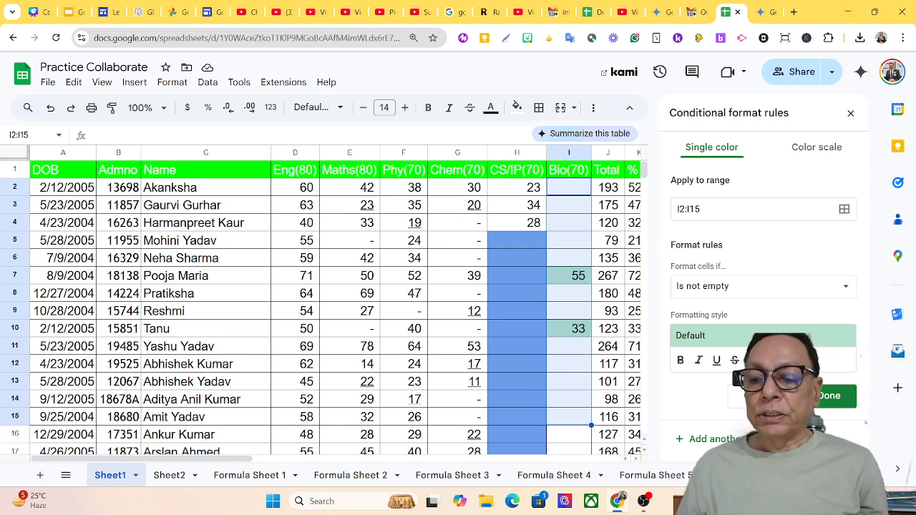
left_click(757, 361)
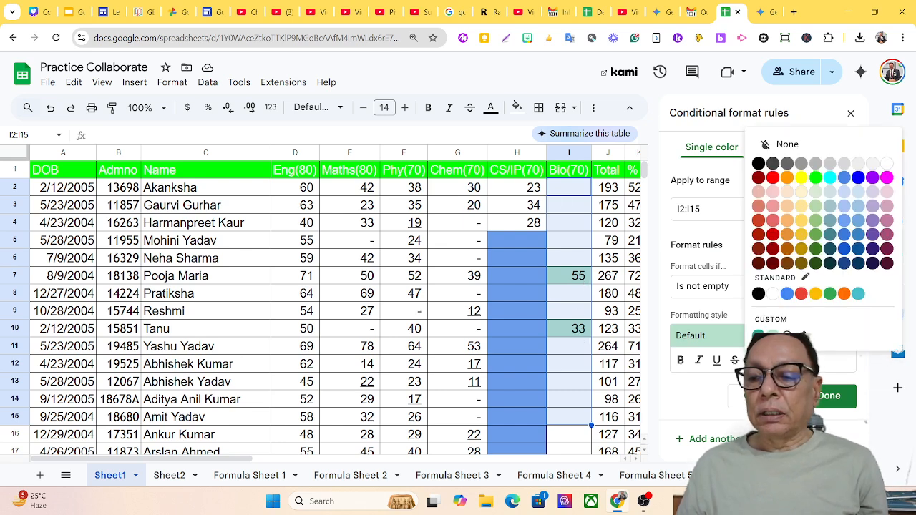
left_click(887, 164)
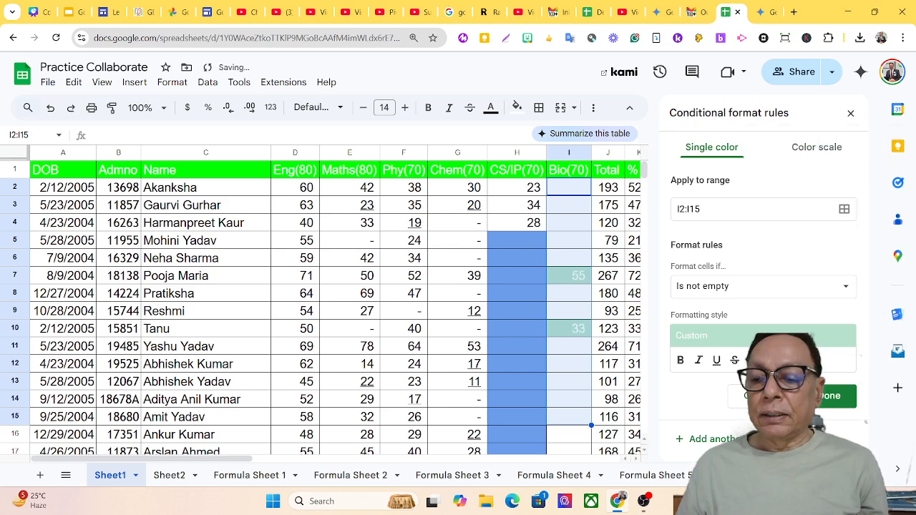
left_click(785, 361)
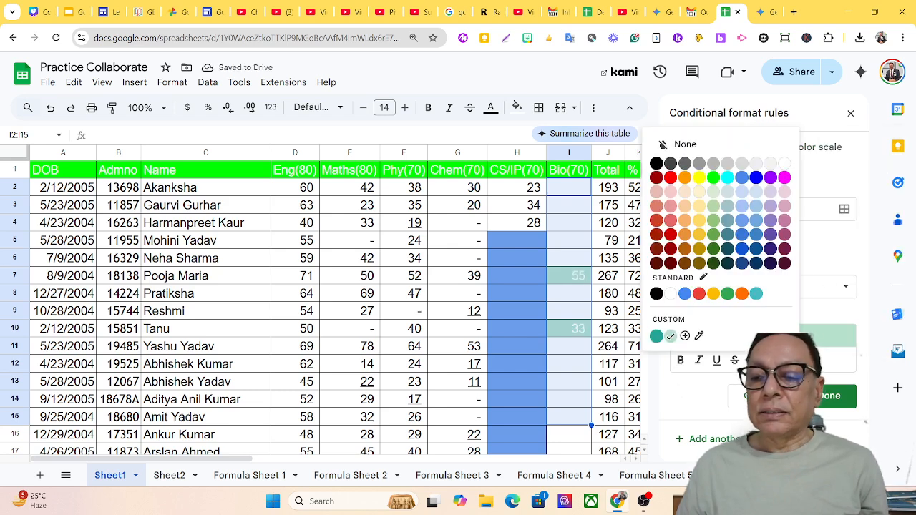
left_click(714, 177)
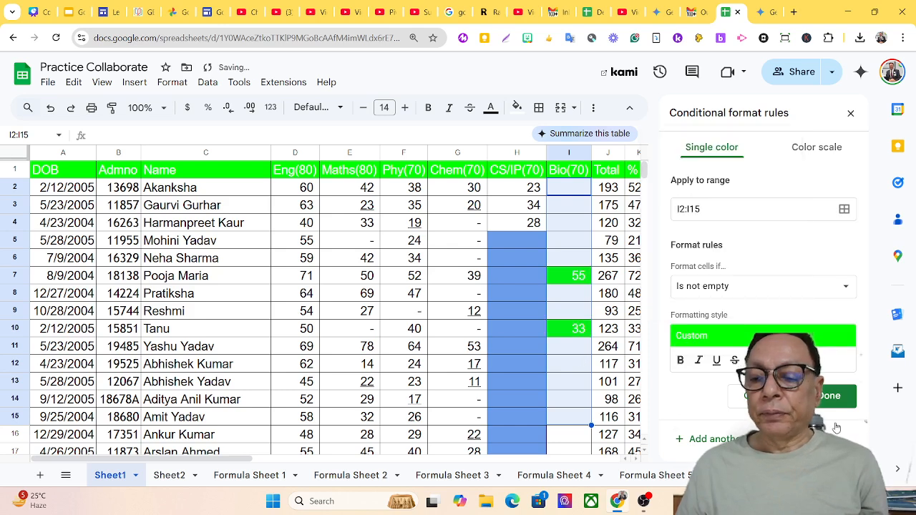
left_click(847, 401)
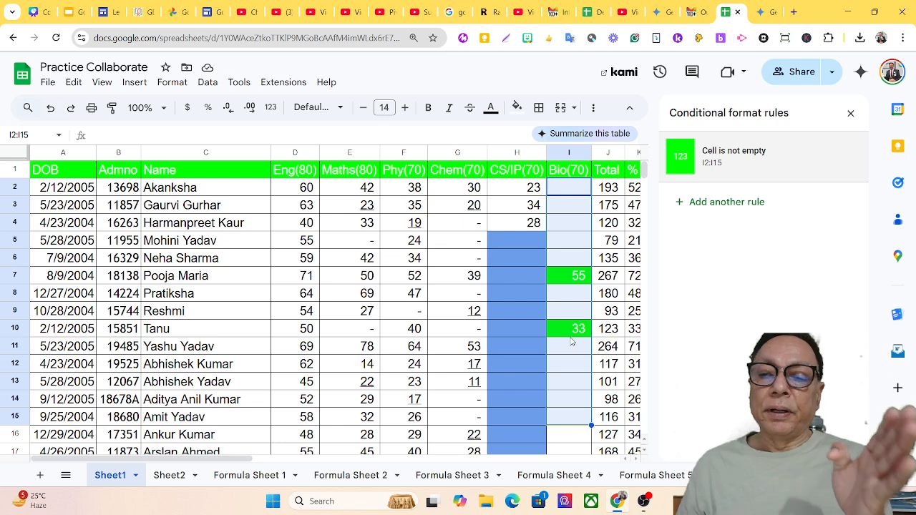
left_click(850, 114)
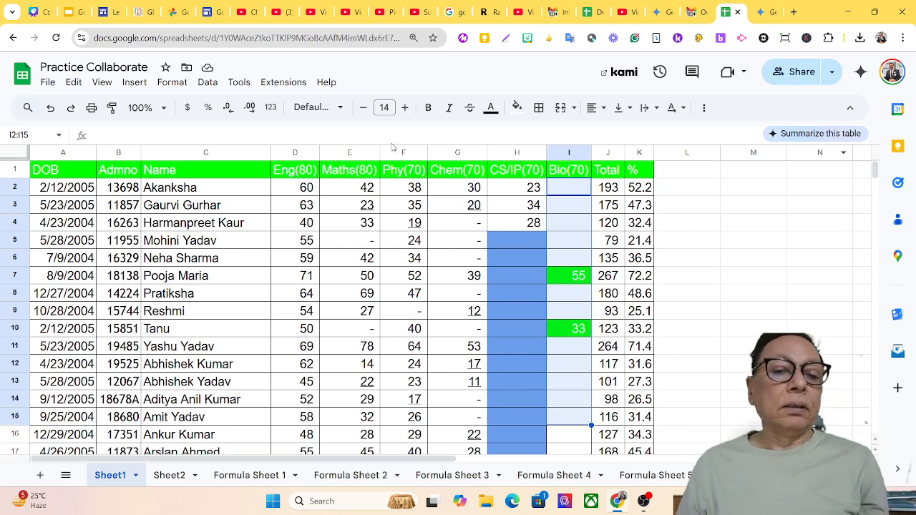
Reopen the conditional format rules list to review it, then close it.
left_click(173, 82)
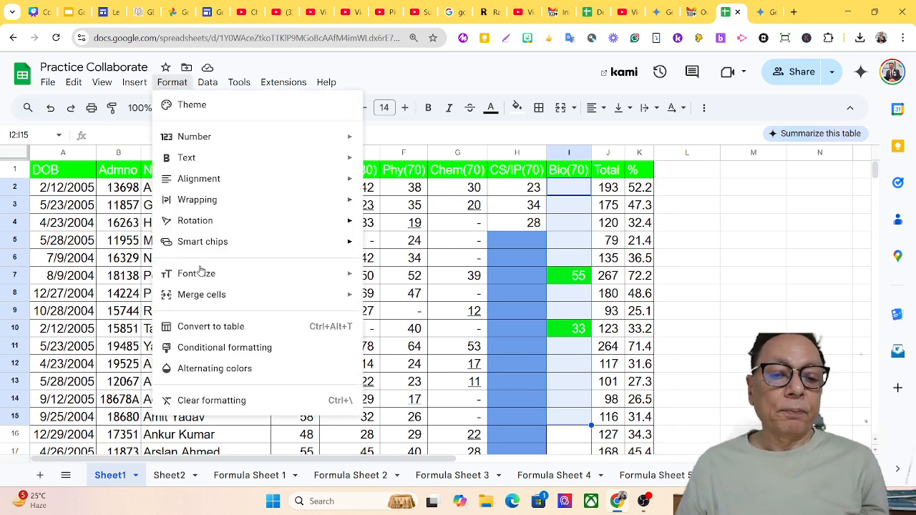
left_click(222, 347)
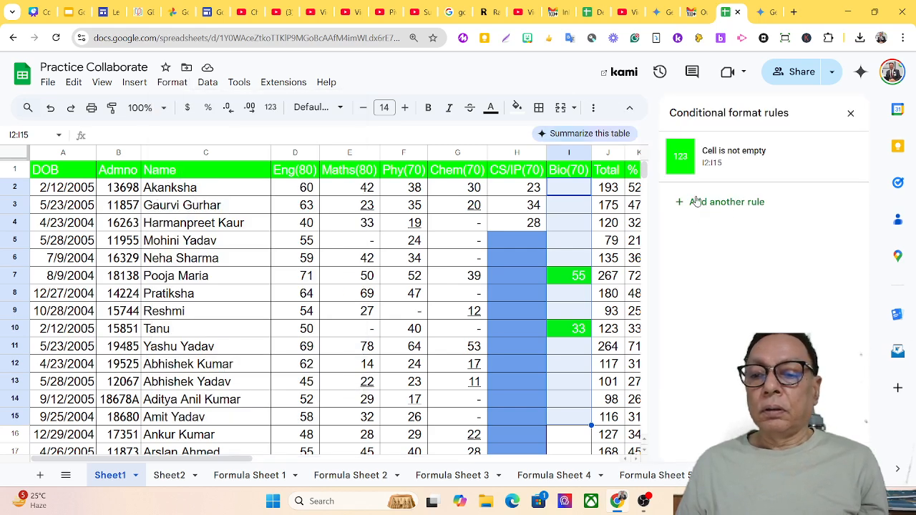
left_click(851, 114)
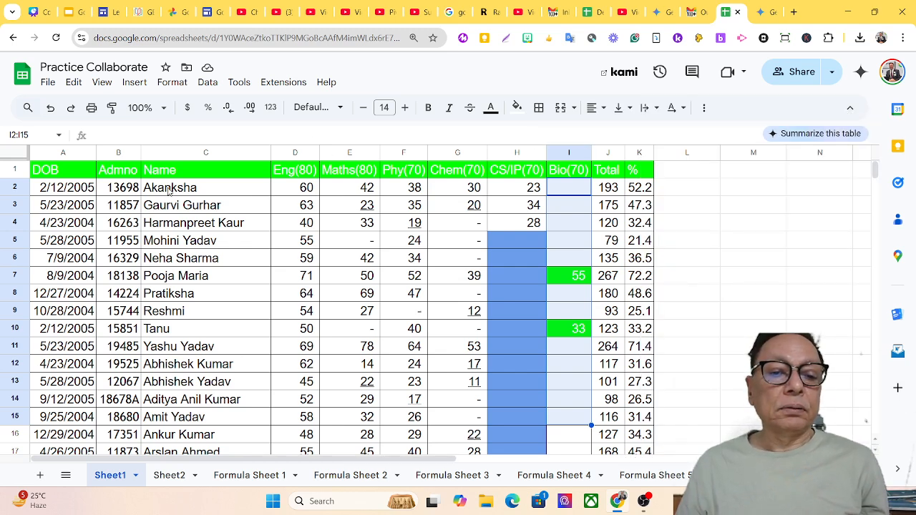
Select the names C2:C41 and start a conditional rule with no fill colour.
left_click_drag(169, 190, 192, 386)
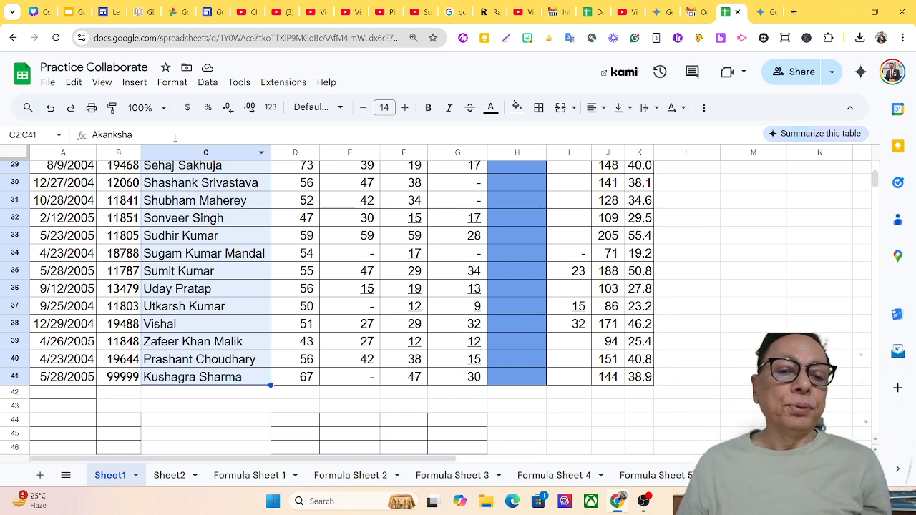
left_click(165, 86)
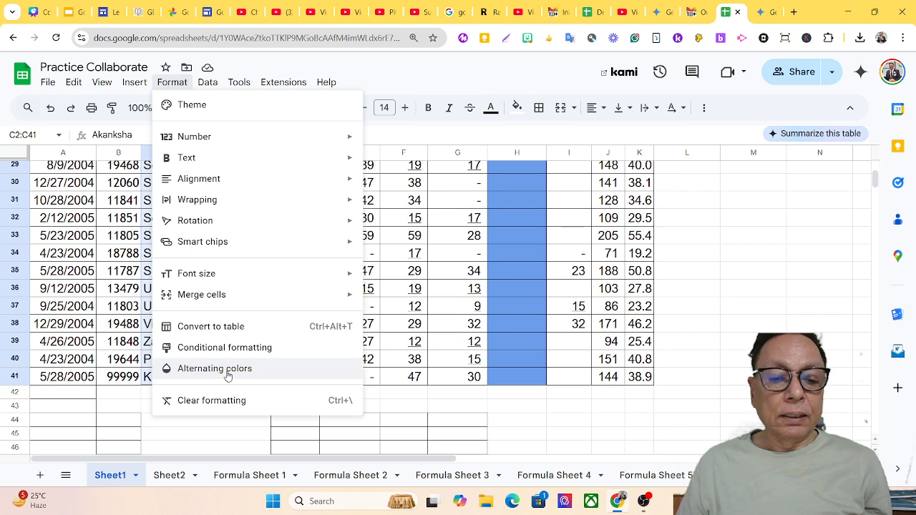
left_click(236, 348)
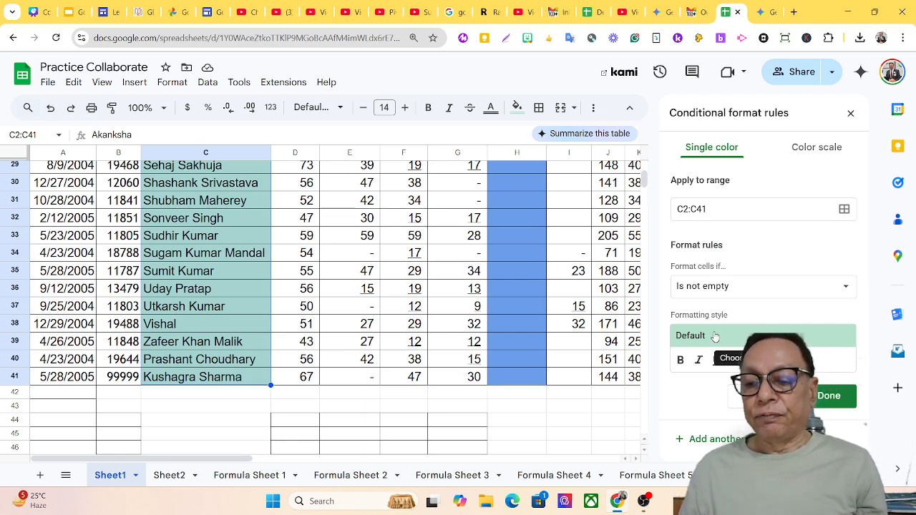
left_click(786, 361)
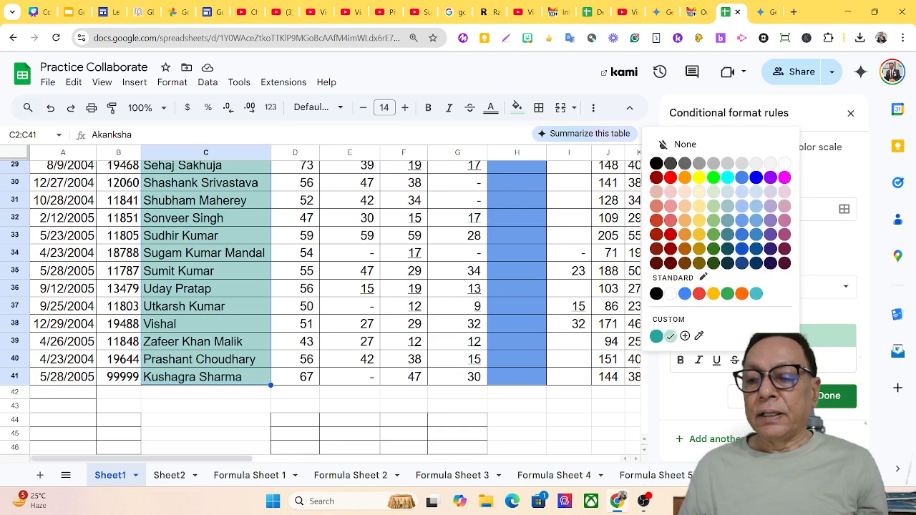
left_click(684, 145)
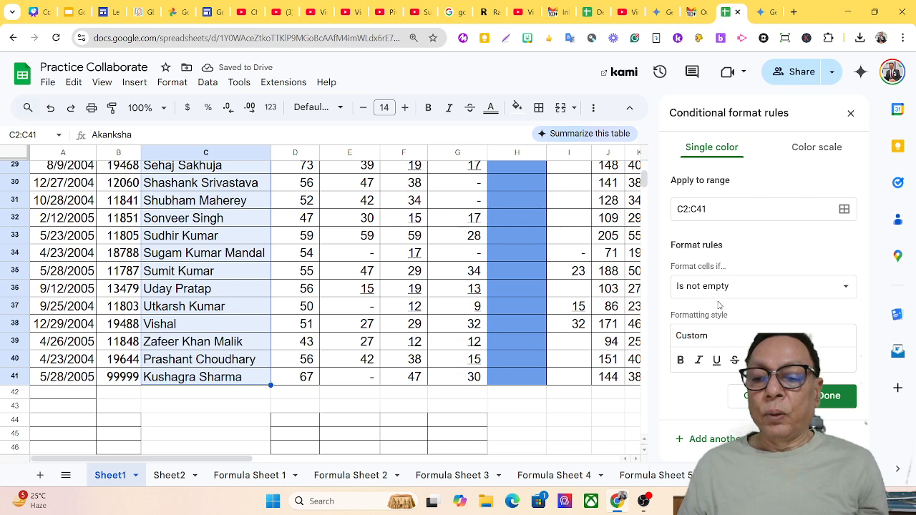
Make the rule 'Text contains' a student's first name, with blue text on orange fill, and save.
left_click(738, 290)
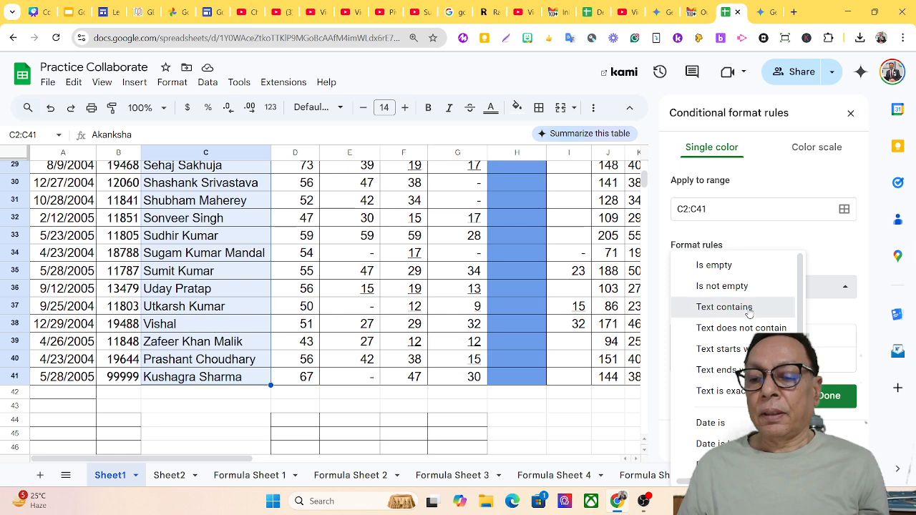
left_click(748, 309)
left_click(722, 316)
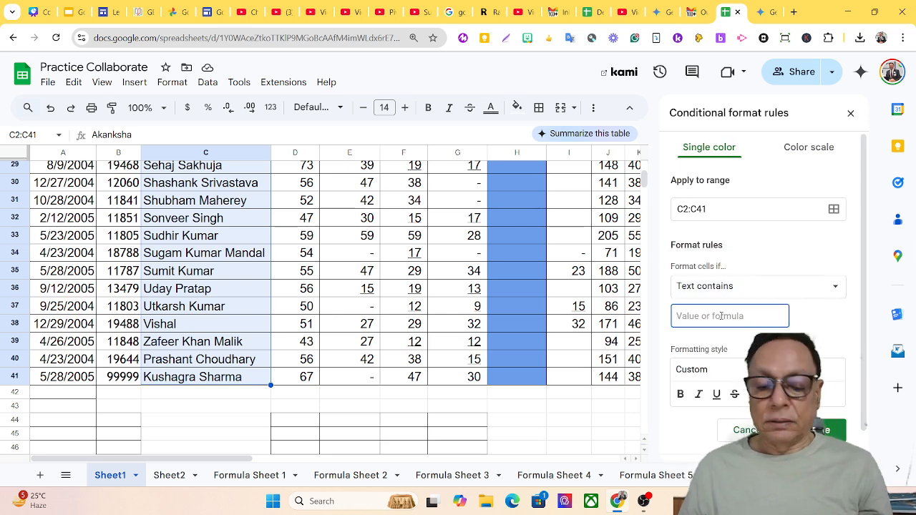
type("Mohin")
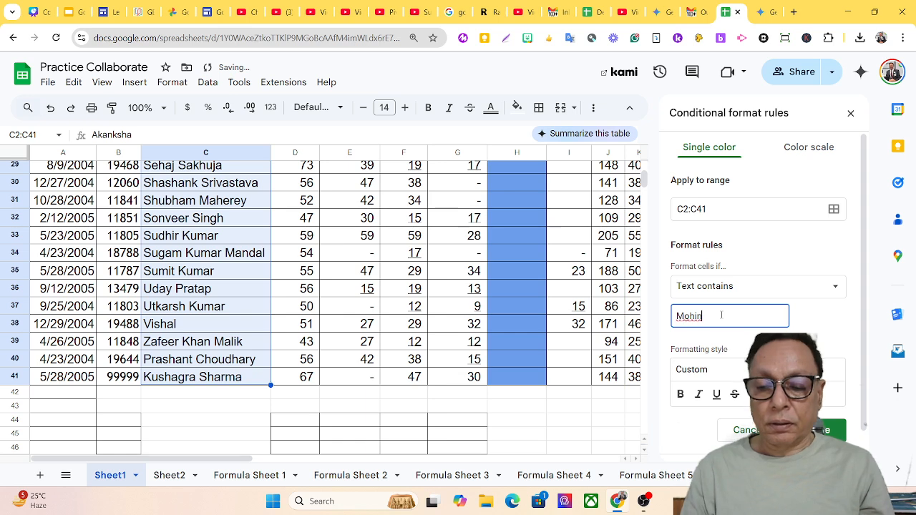
type("i")
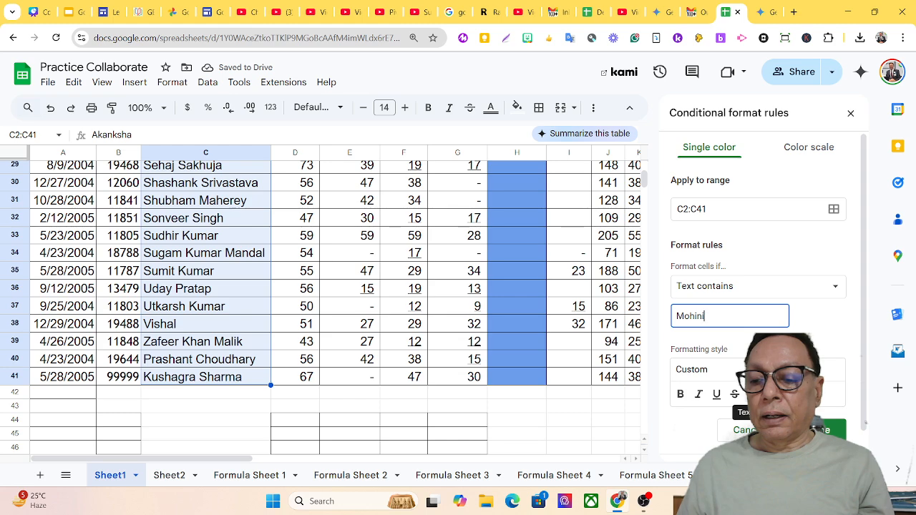
scroll(444, 271, "up", 10)
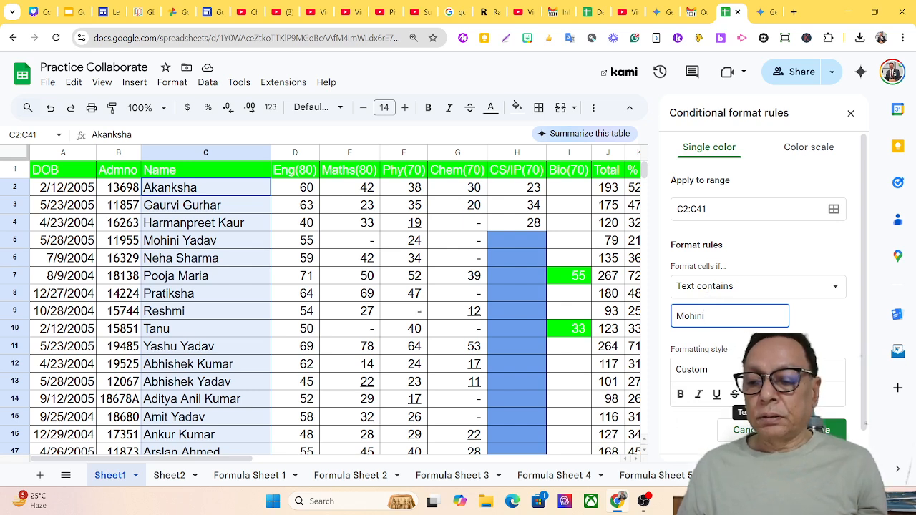
left_click(753, 394)
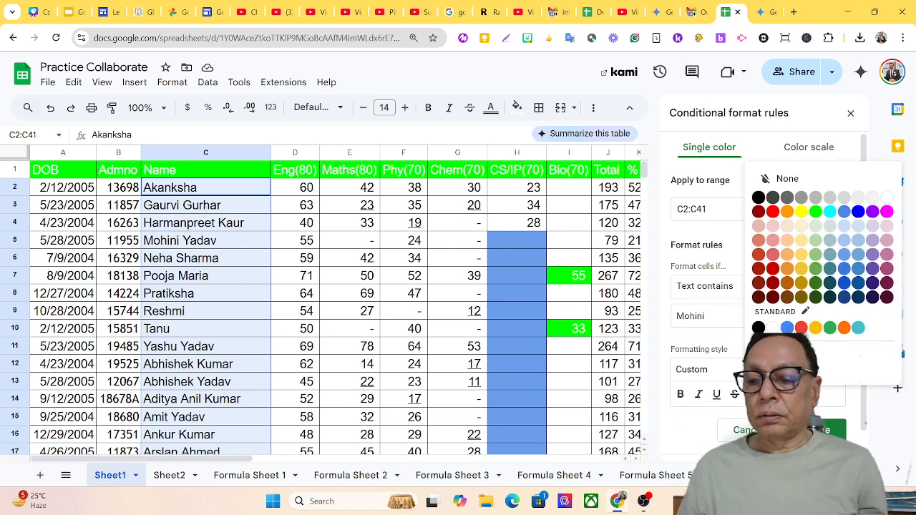
left_click(857, 214)
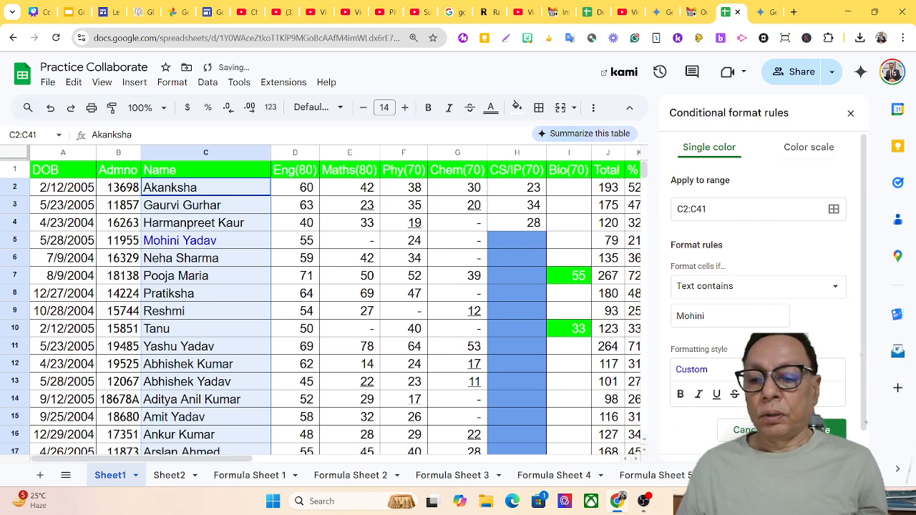
left_click(785, 394)
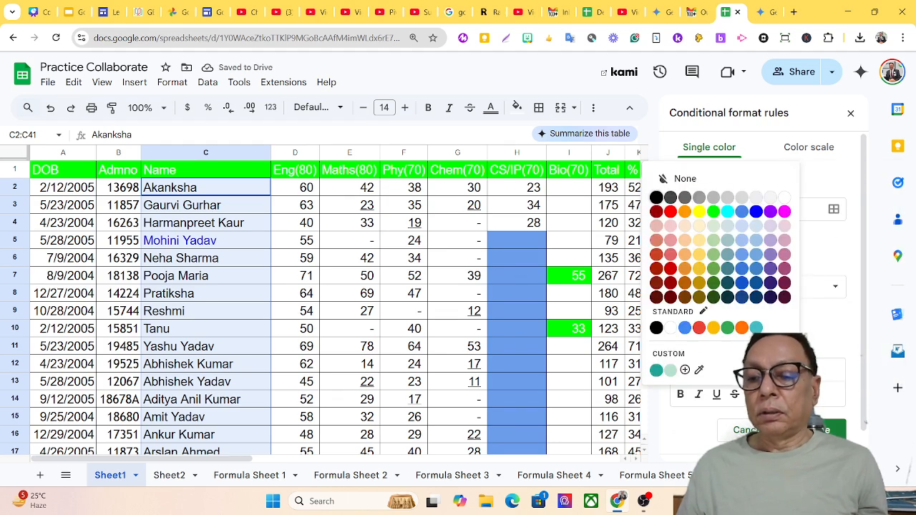
left_click(685, 213)
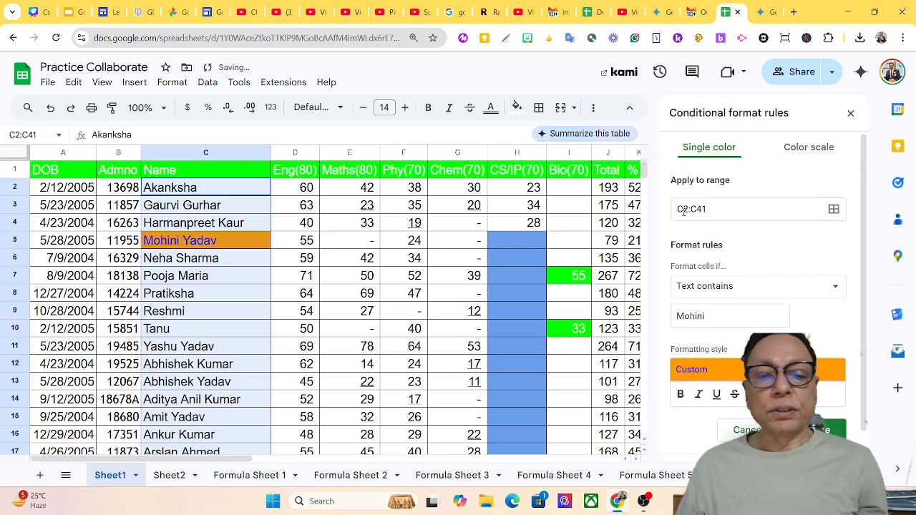
left_click(821, 430)
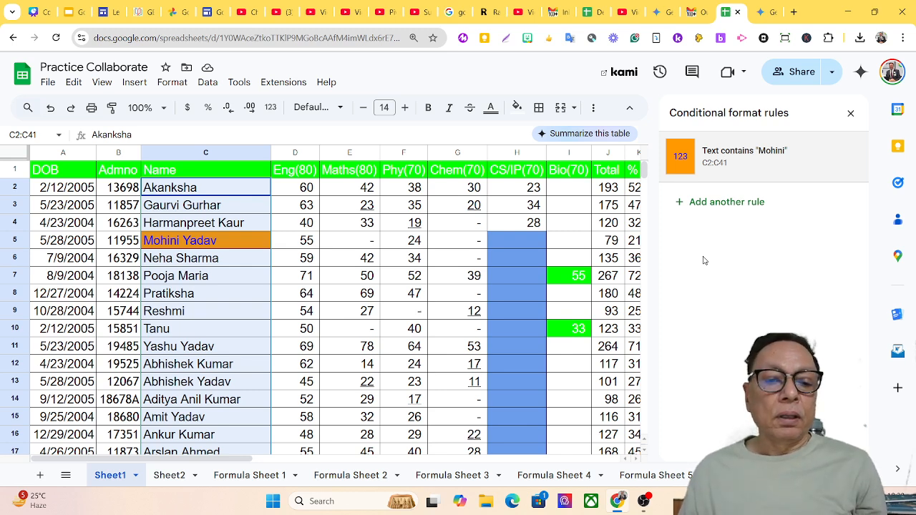
Add another C2:C41 rule: 'Text does not contain' another student's first name.
left_click(172, 86)
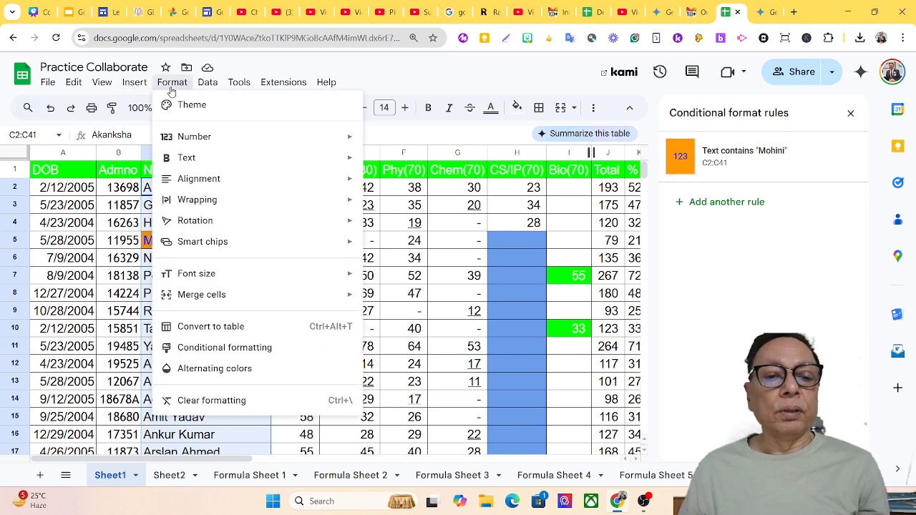
left_click(244, 351)
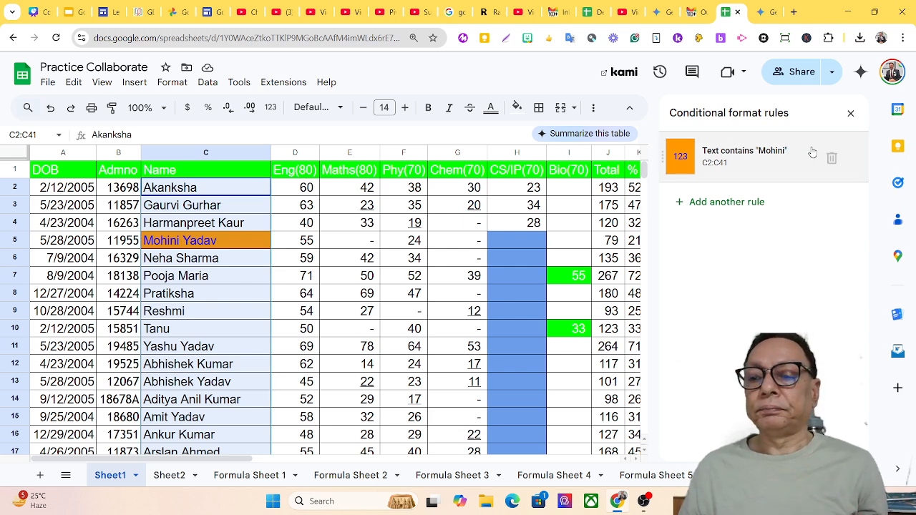
left_click(704, 205)
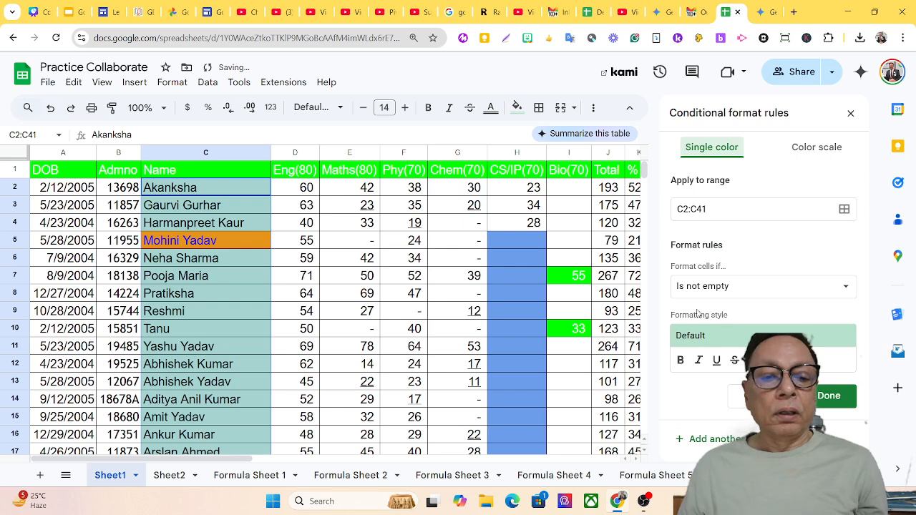
left_click(833, 288)
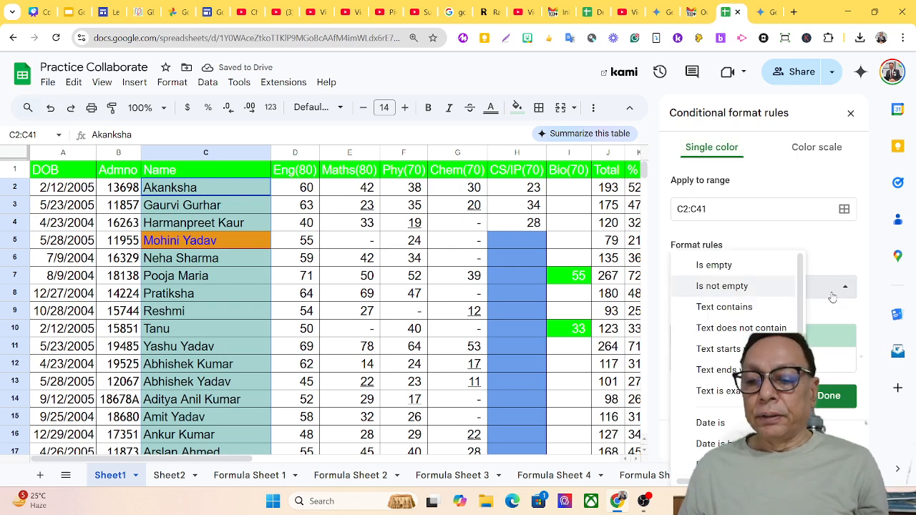
left_click(777, 330)
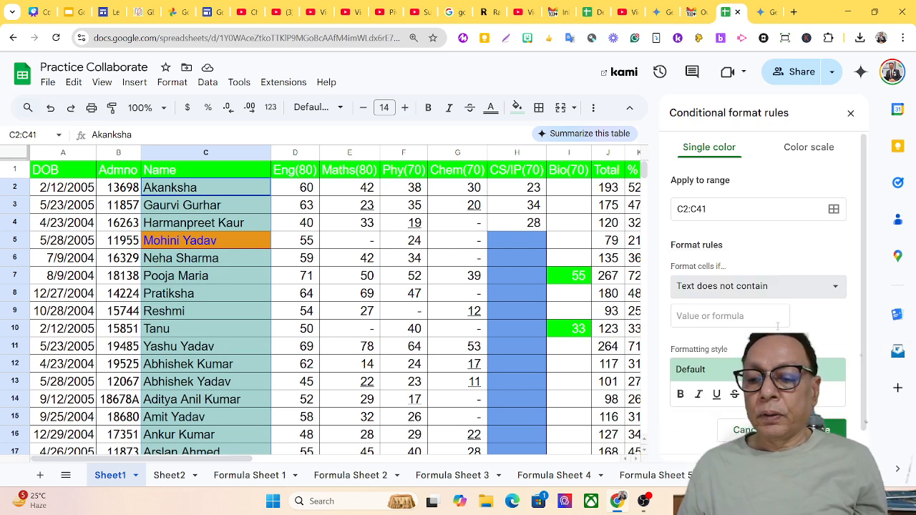
left_click(726, 314)
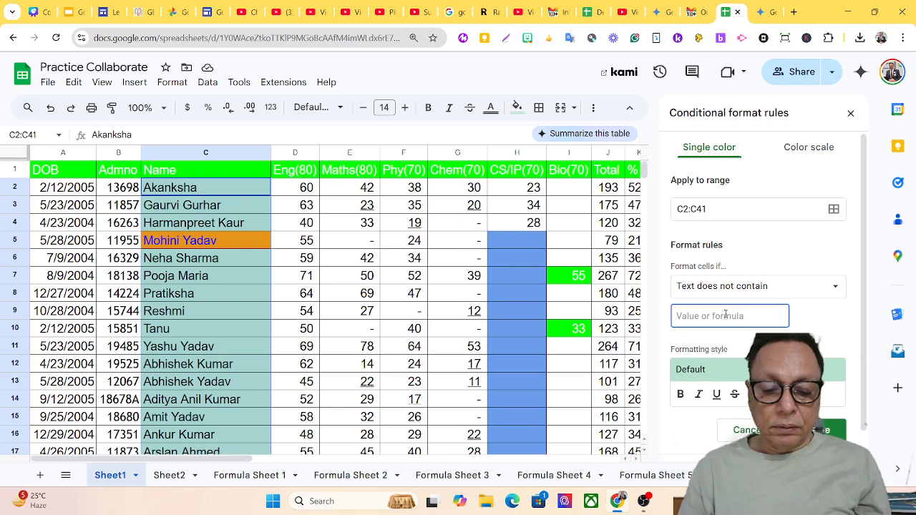
type("Tanu")
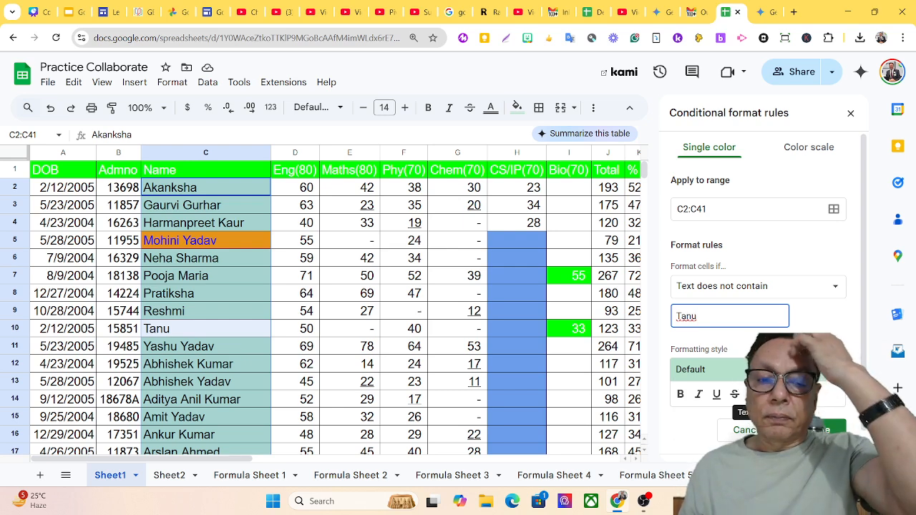
Style that rule with blue text on a yellow fill and save it.
left_click(753, 395)
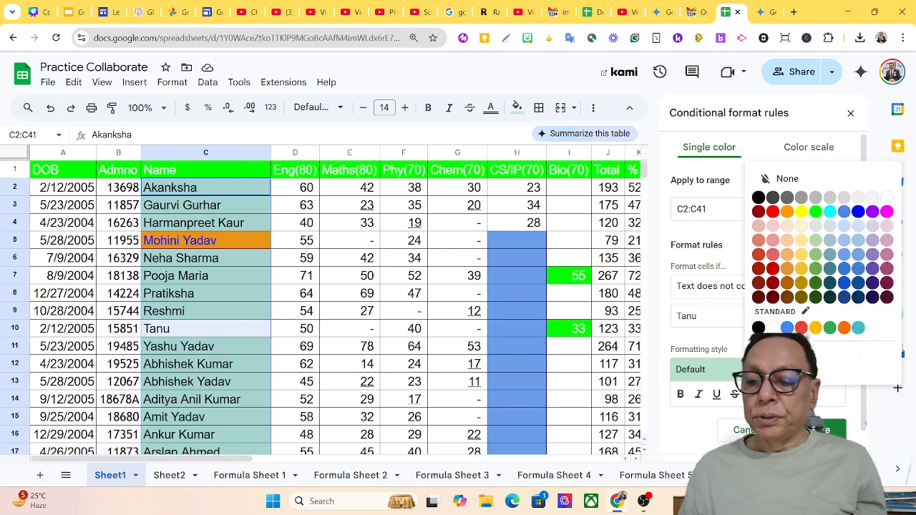
left_click(862, 212)
left_click(784, 394)
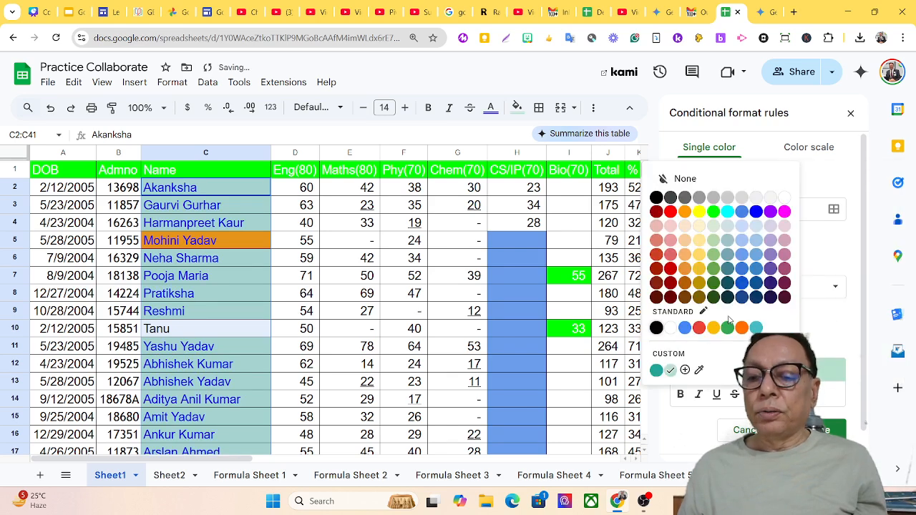
left_click(699, 214)
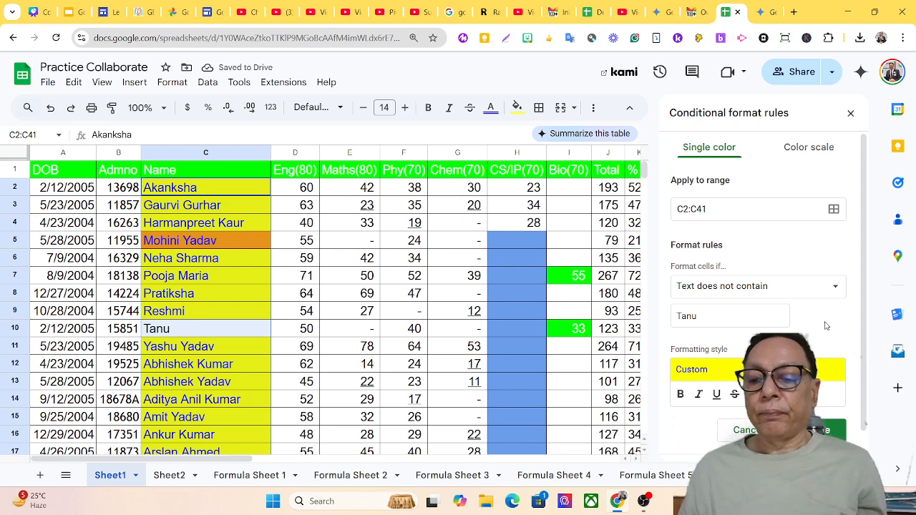
left_click(827, 430)
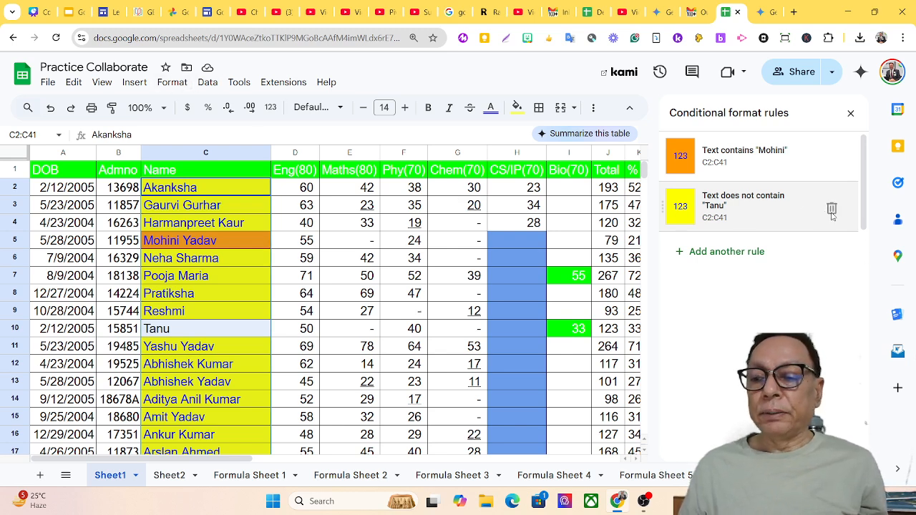
Delete both name rules and create a 'Text starts with' 'Ya' rule for C2:C41.
left_click(833, 209)
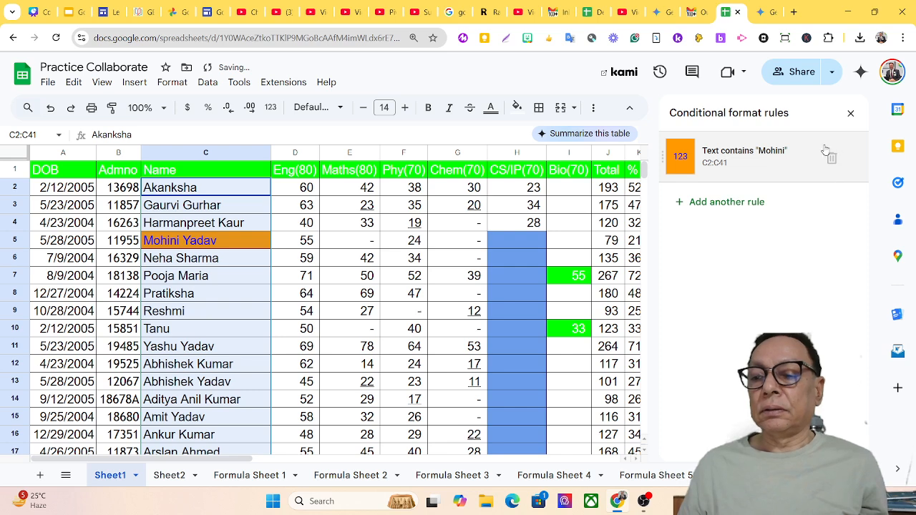
left_click(832, 159)
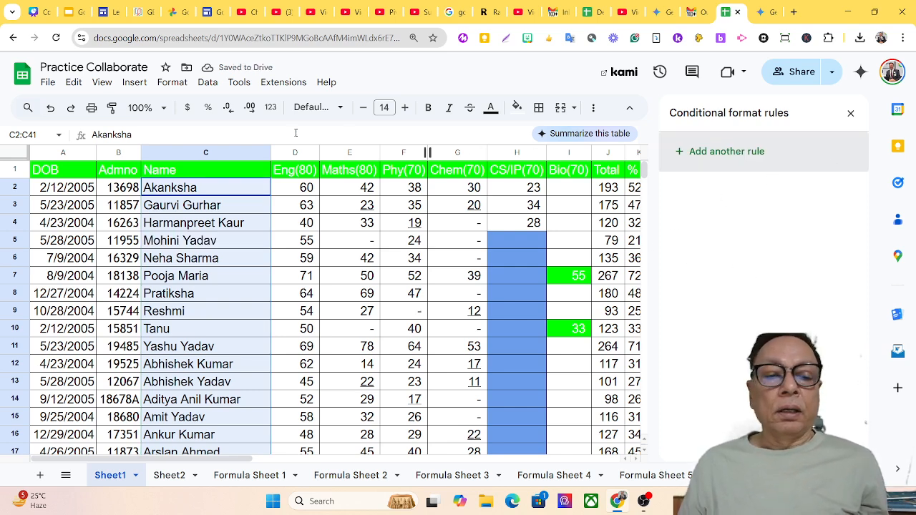
left_click(172, 85)
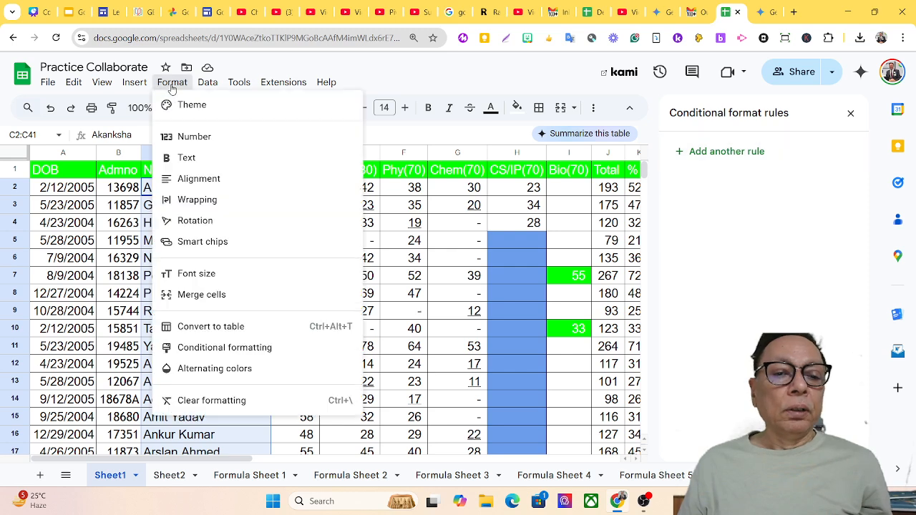
left_click(253, 350)
left_click(829, 288)
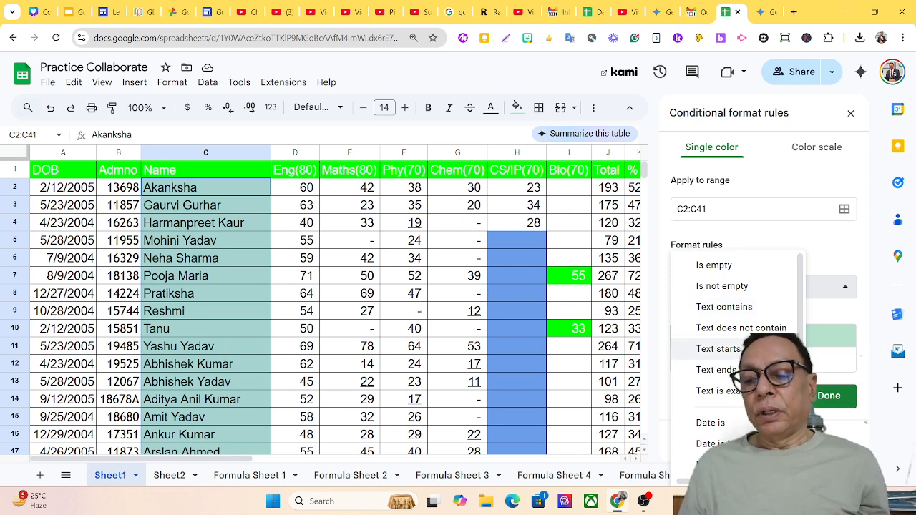
left_click(718, 349)
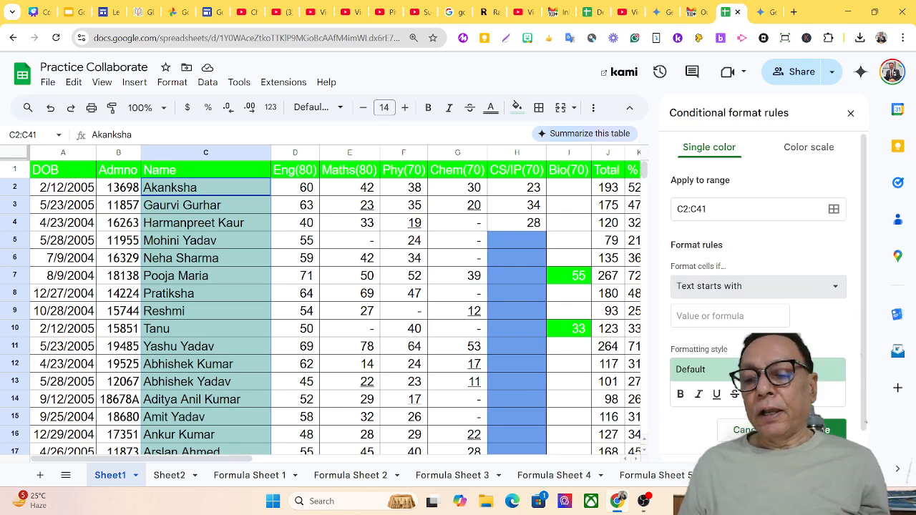
left_click(718, 317)
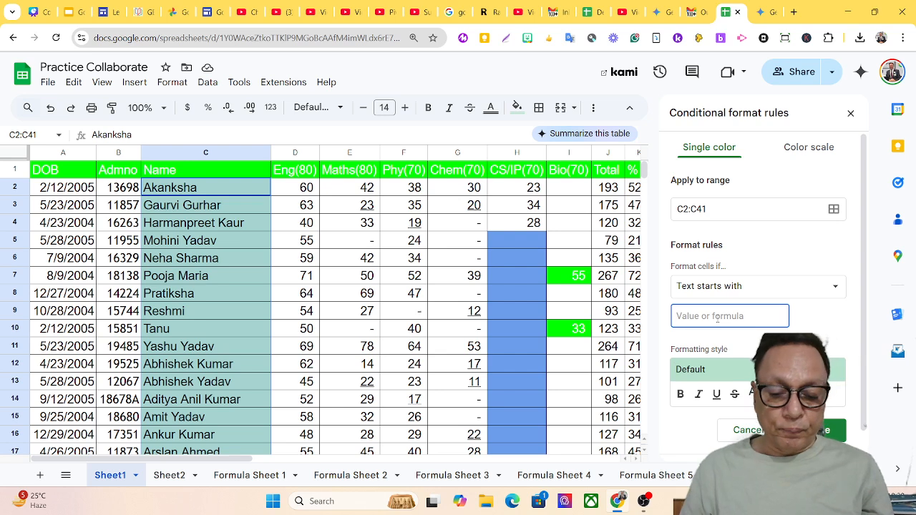
type("Ya")
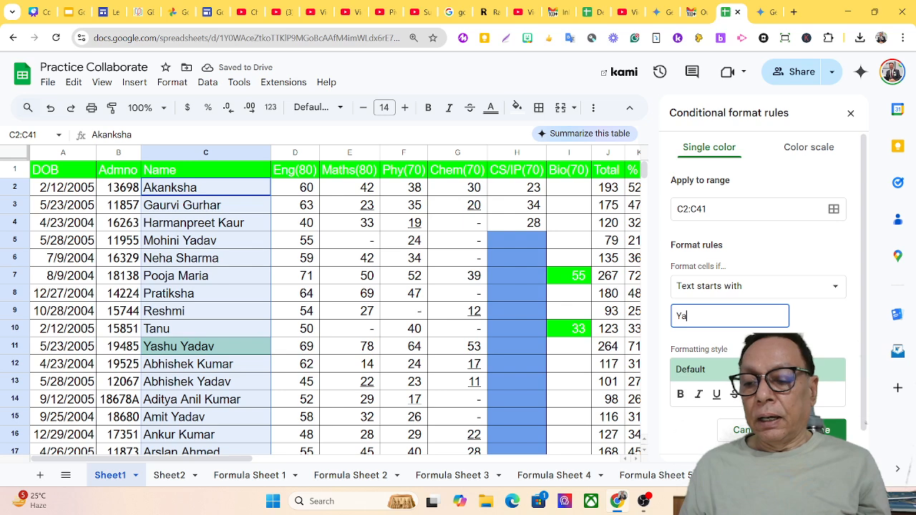
Give the 'Ya' rule white text on a red fill and save it.
left_click(756, 395)
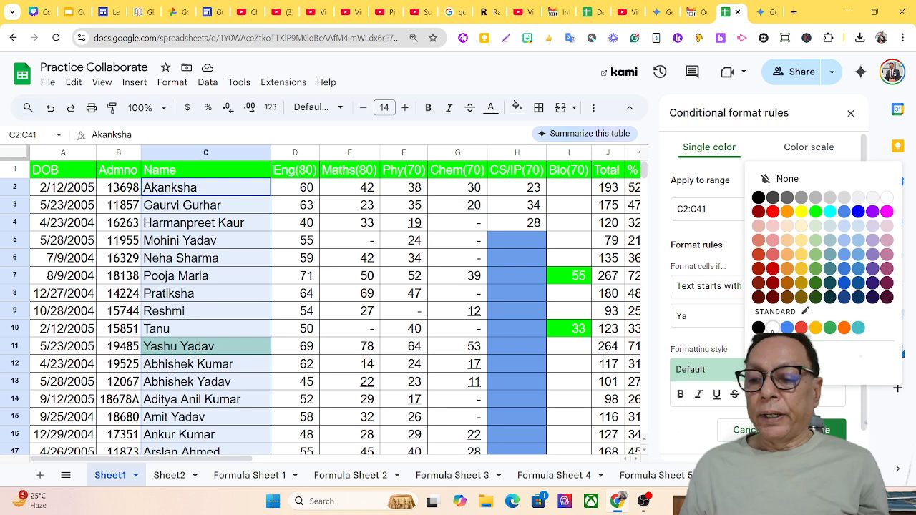
left_click(773, 328)
left_click(785, 394)
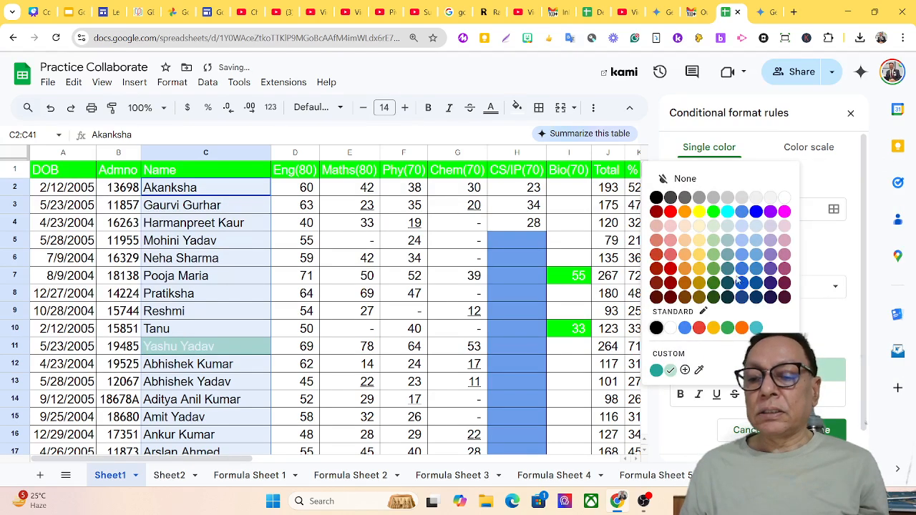
left_click(671, 269)
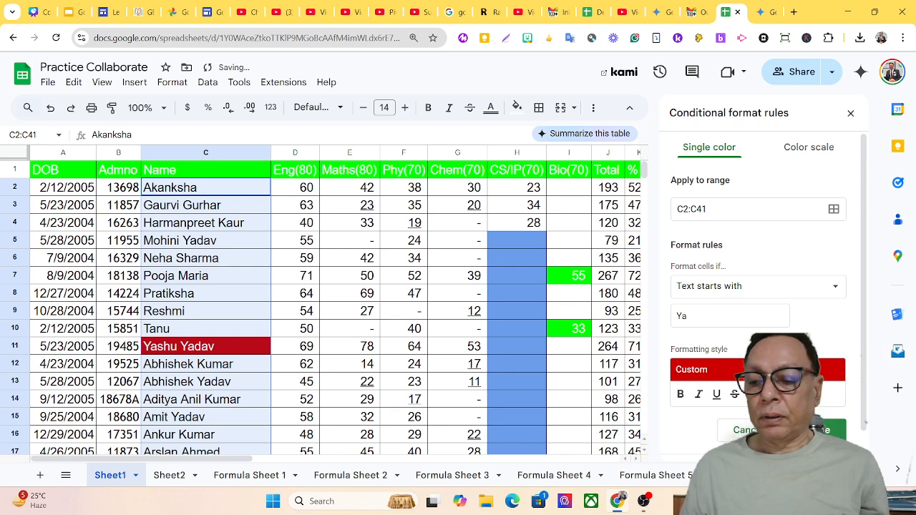
left_click(831, 430)
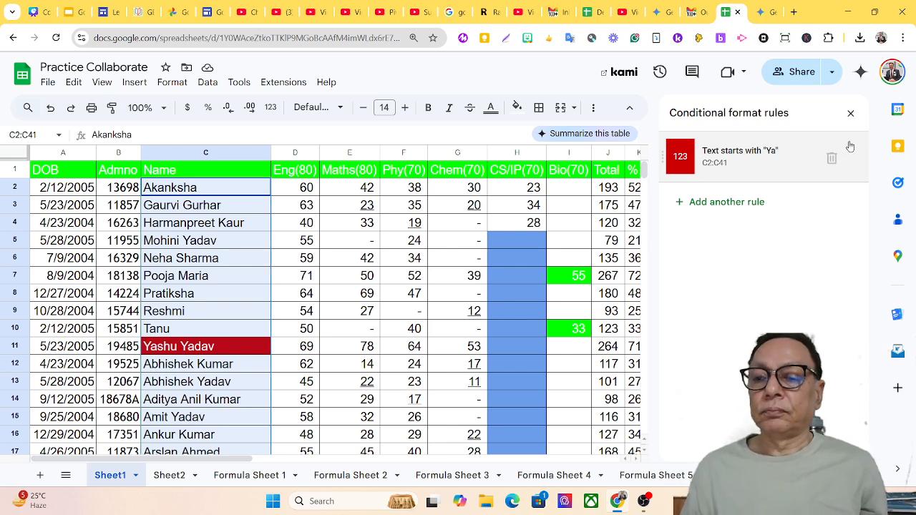
Select the Name column and delete the 'Text starts with Ya' rule.
left_click(851, 113)
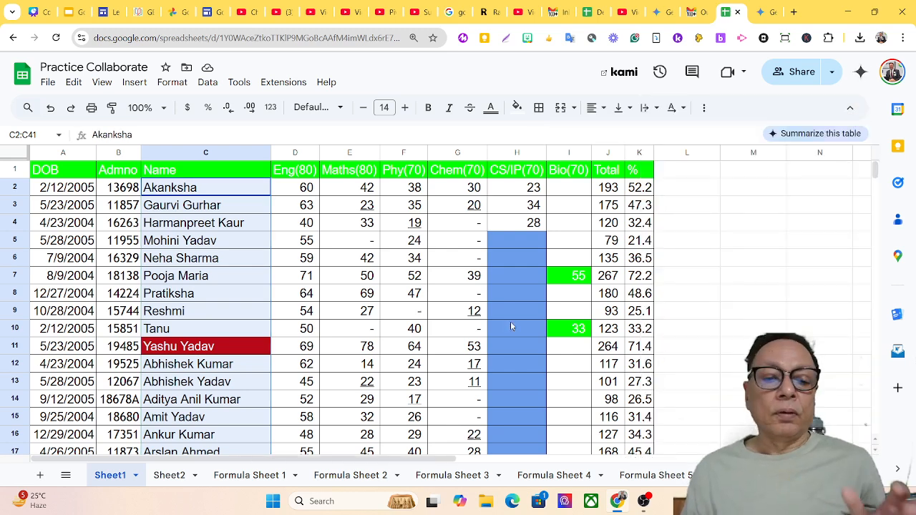
left_click(188, 176)
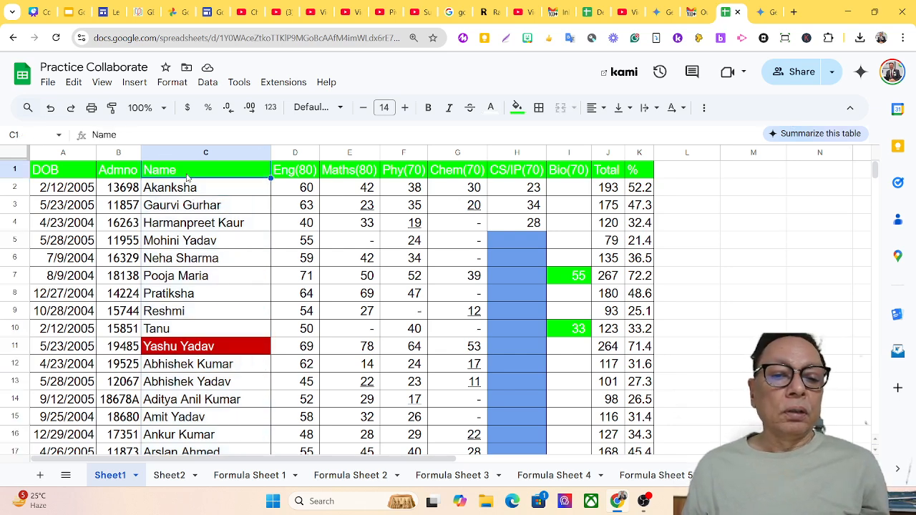
left_click(166, 157)
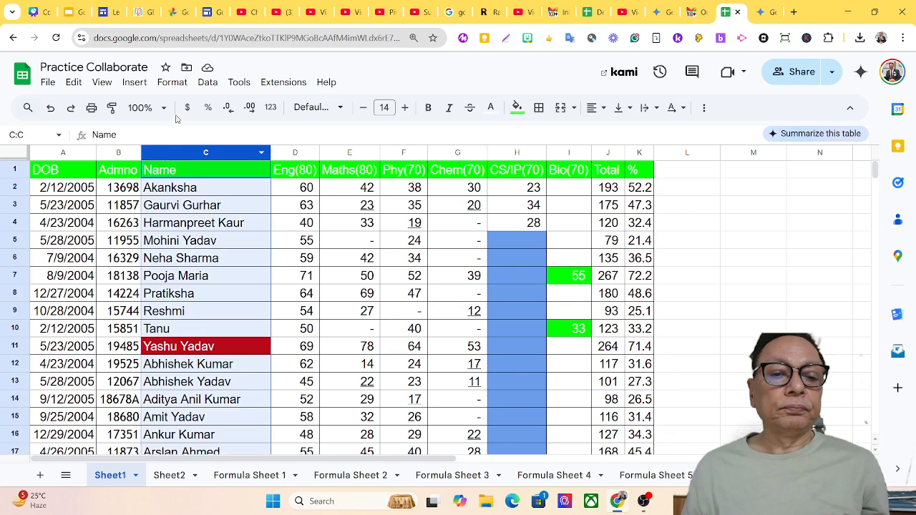
left_click(174, 83)
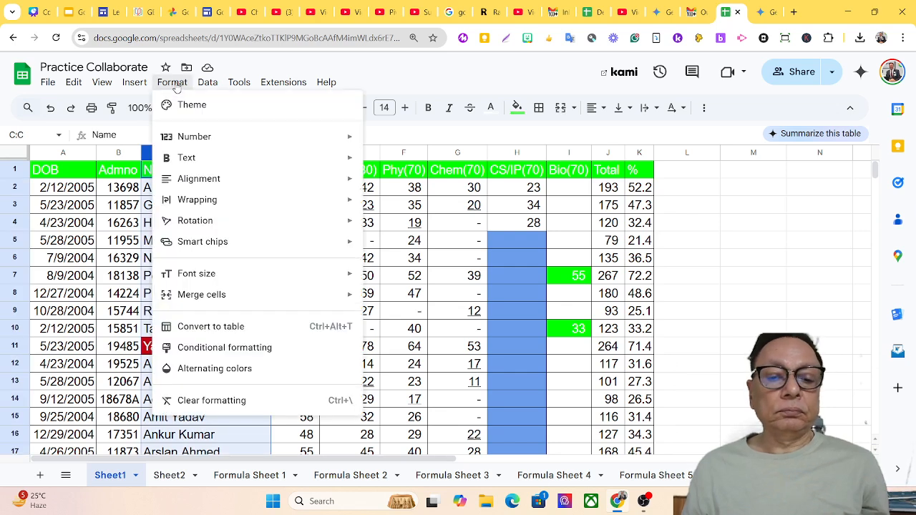
left_click(241, 348)
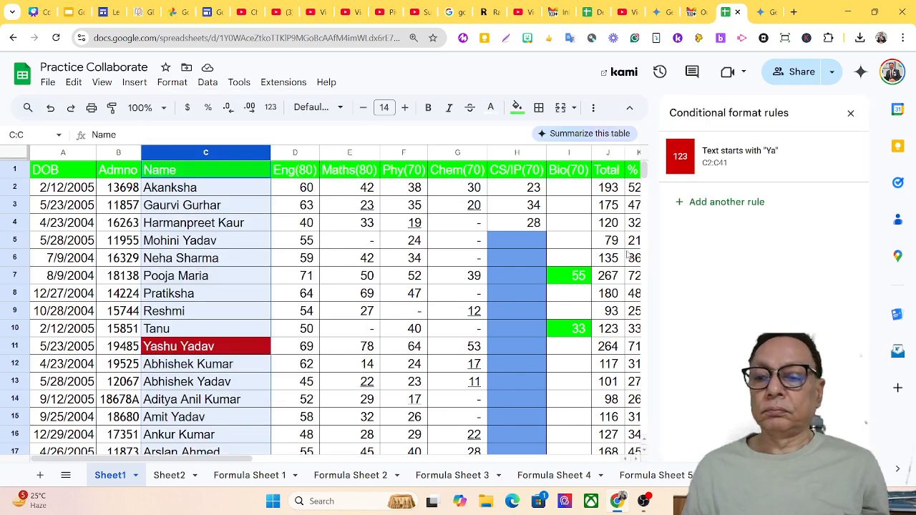
left_click(833, 157)
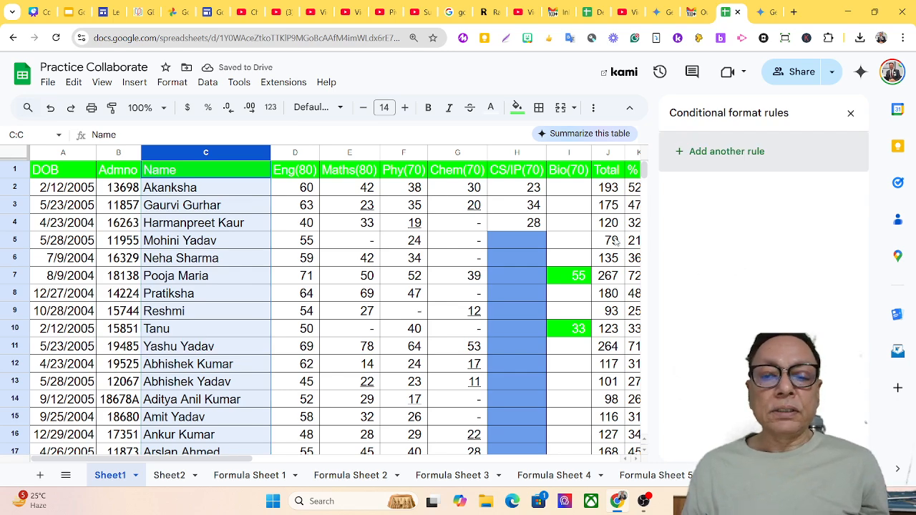
scroll(236, 346, "down", 5)
scroll(237, 345, "down", 6)
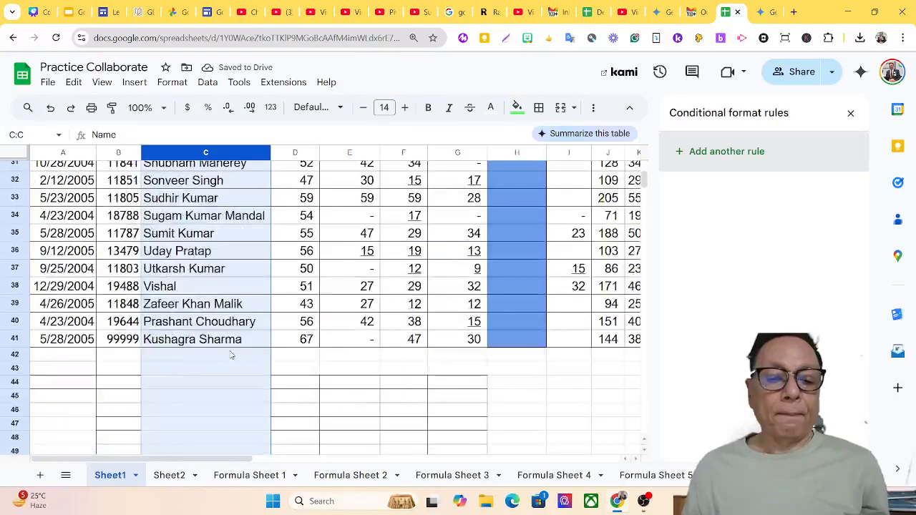
scroll(233, 358, "up", 1)
Select the names C2:C41 without the header and start a new conditional rule.
left_click(233, 398)
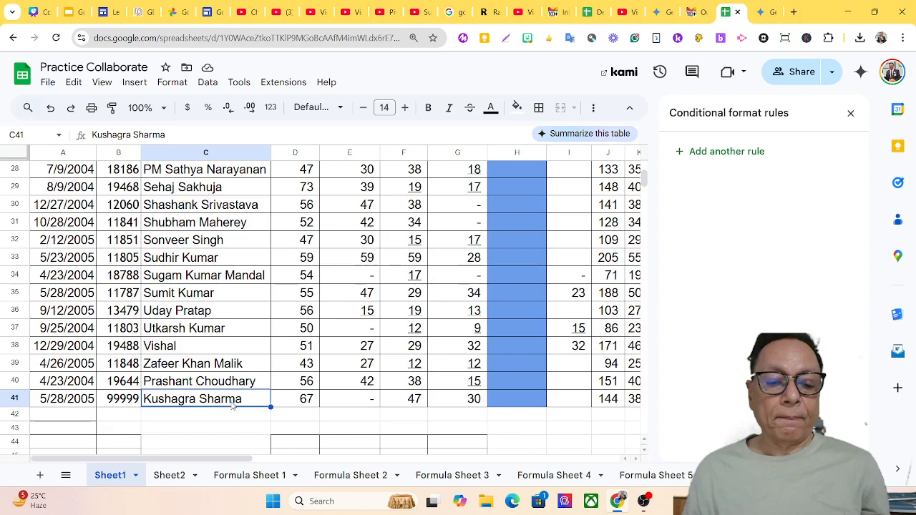
key("shift+Up")
key("shift+Up")
key("shift+Up")
key("shift+Up")
key("shift+Up")
key("shift+Up")
key("shift+Up")
key("shift+Up")
key("shift+Up")
key("shift+Up")
key("shift+Up")
key("shift+Up")
key("shift+Up")
key("shift+Up")
key("shift+Up")
key("shift+Up")
key("shift+Up")
key("shift+Up")
key("shift+Up")
key("shift+Up")
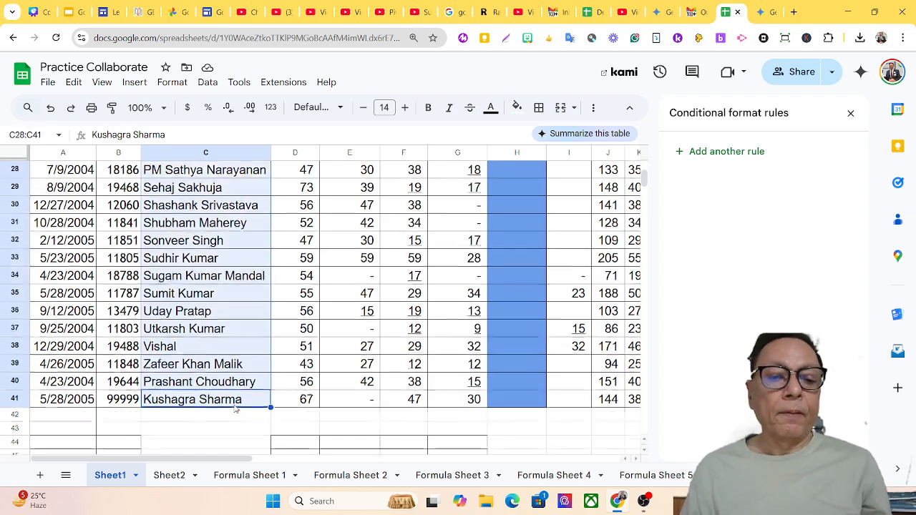
key("shift+Down")
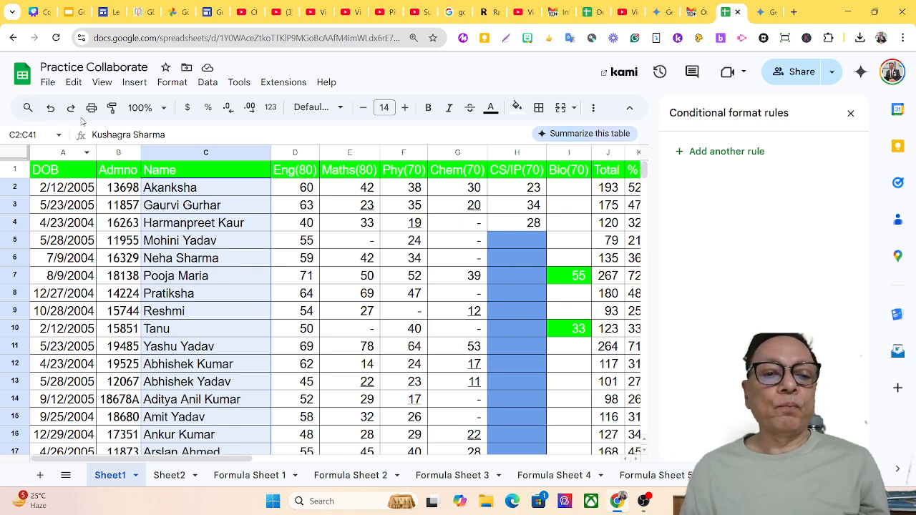
left_click(170, 83)
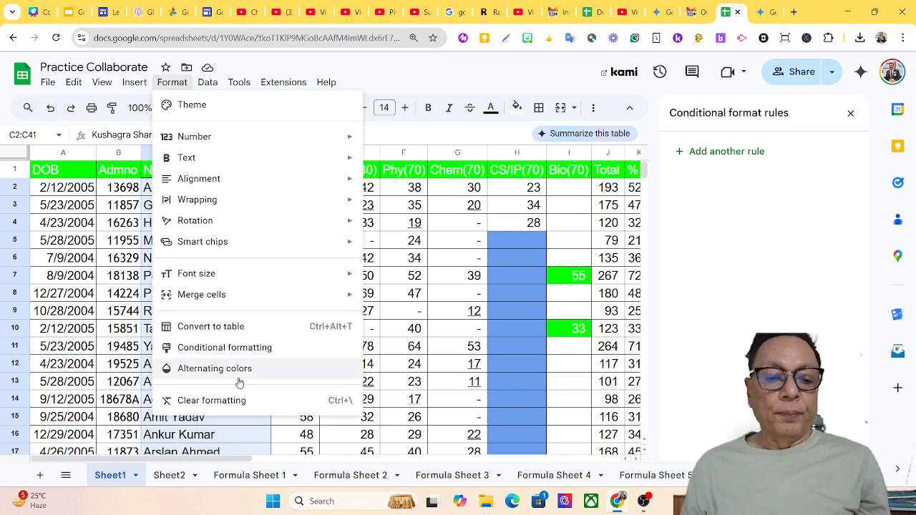
left_click(252, 350)
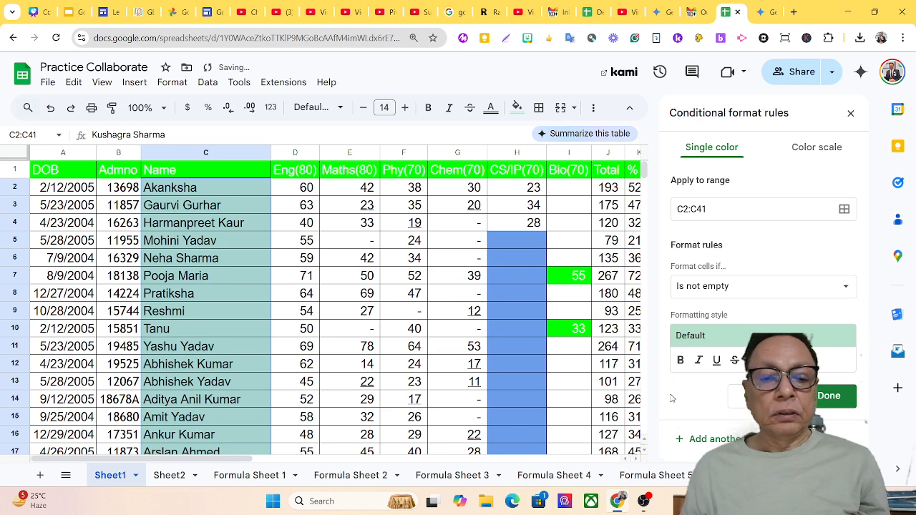
Set the rule to 'Text ends with' 'av' with blue text on a magenta fill.
left_click(773, 289)
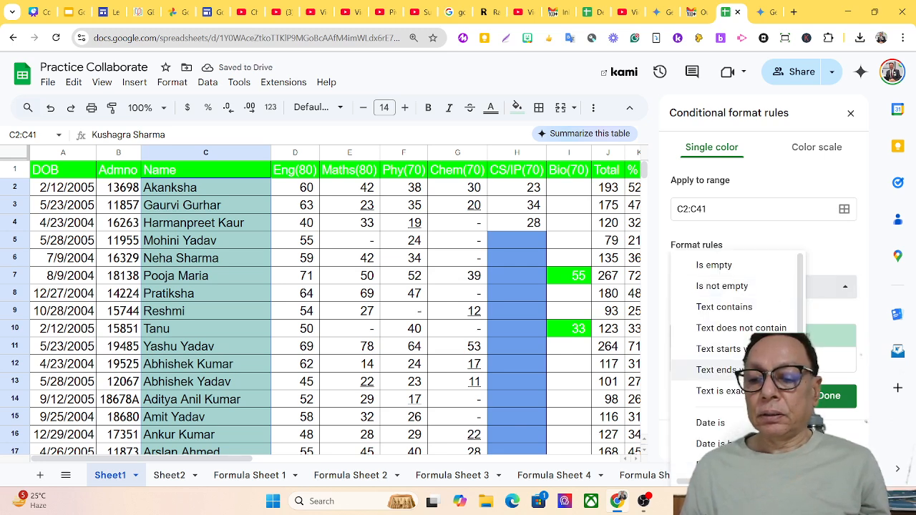
left_click(719, 370)
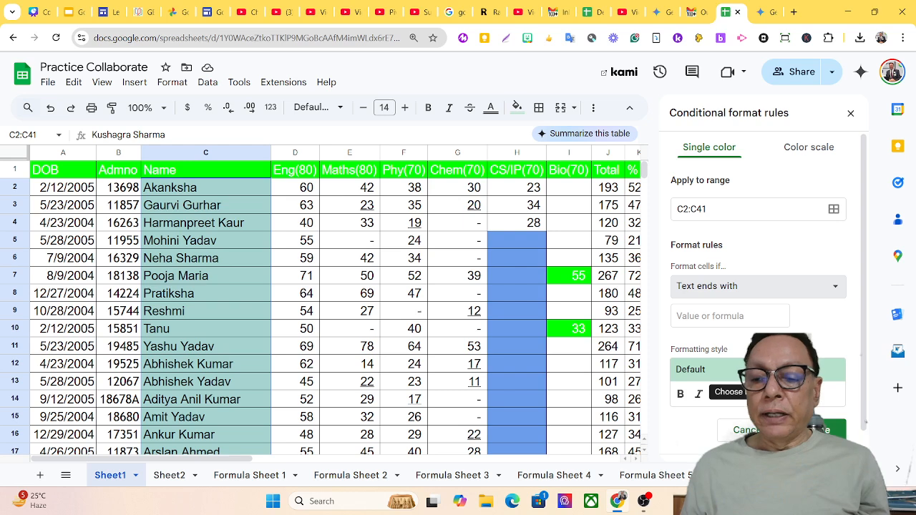
left_click(716, 316)
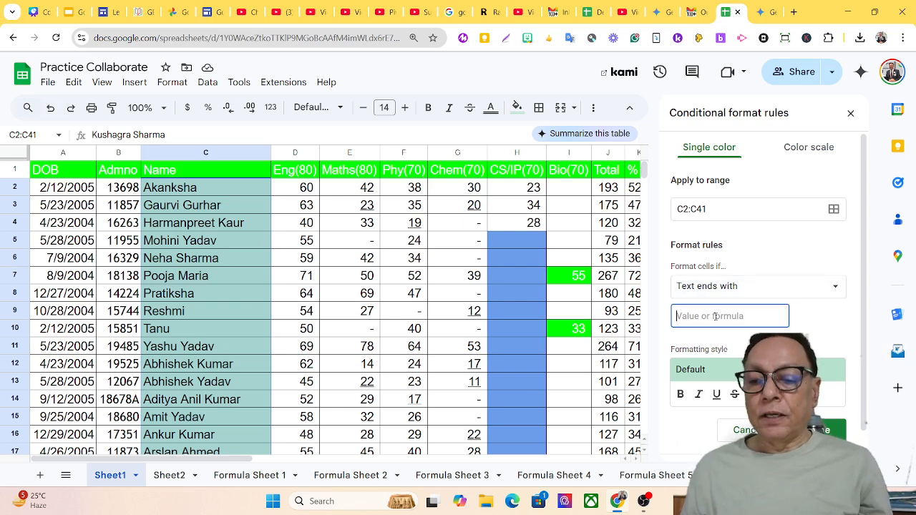
type("av")
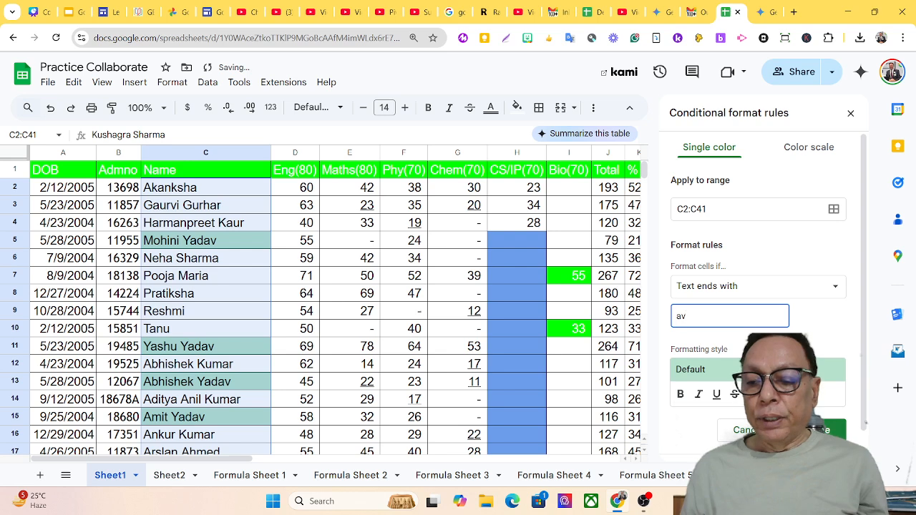
left_click(753, 395)
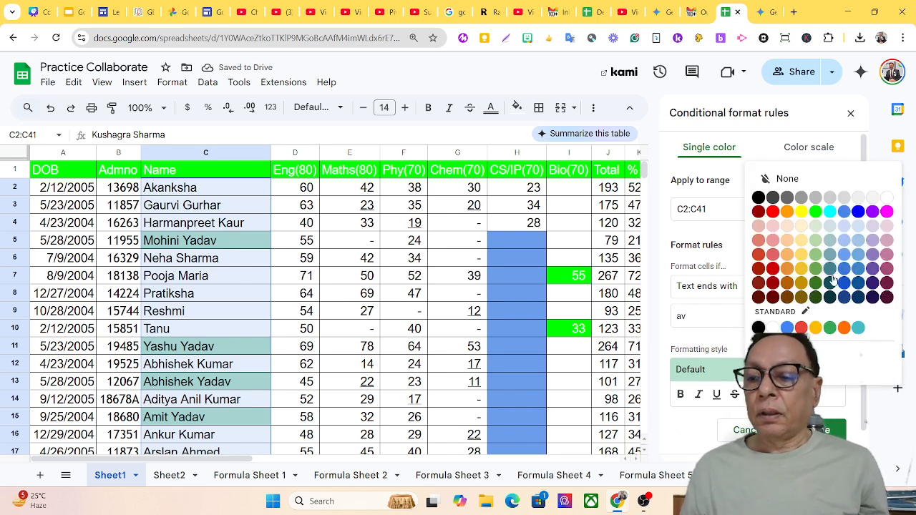
left_click(859, 211)
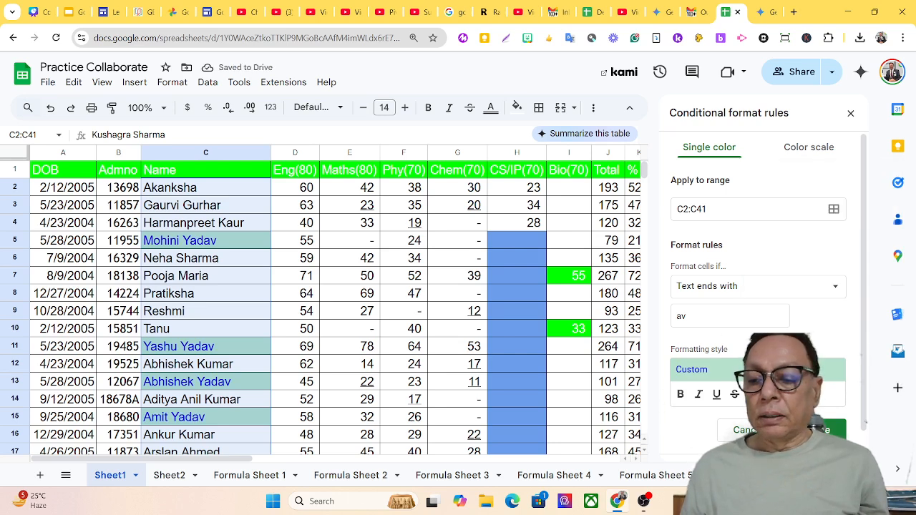
left_click(783, 395)
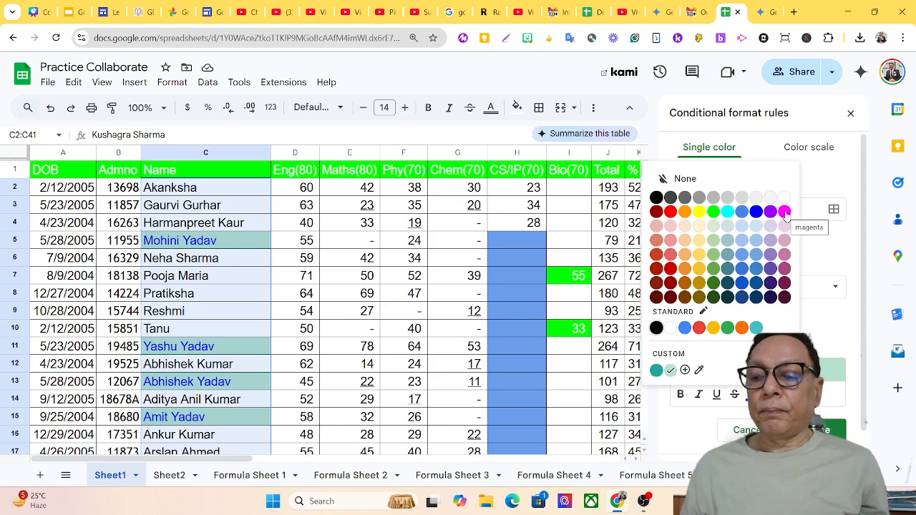
left_click(784, 213)
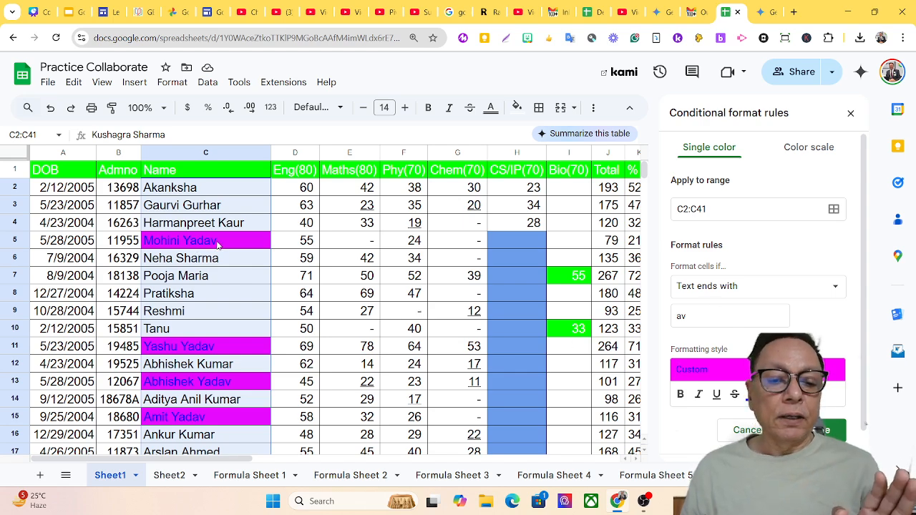
scroll(216, 422, "down", 4)
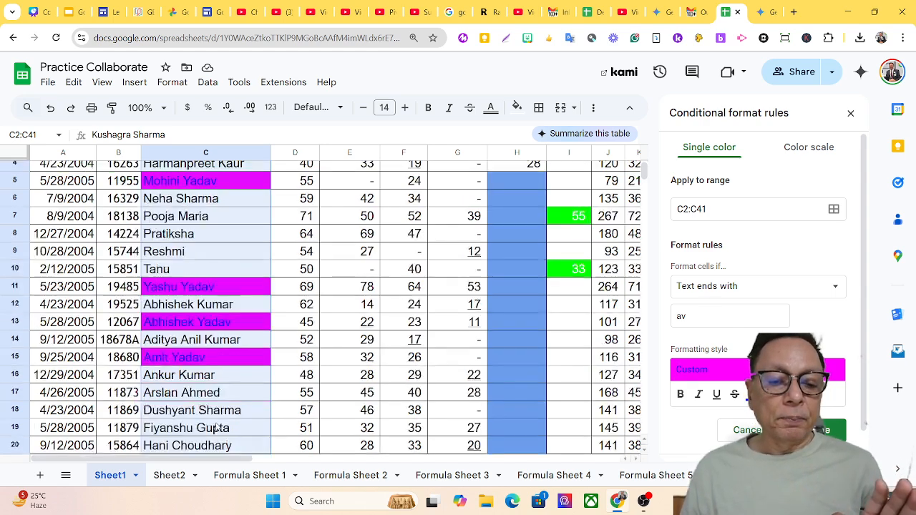
scroll(218, 426, "down", 4)
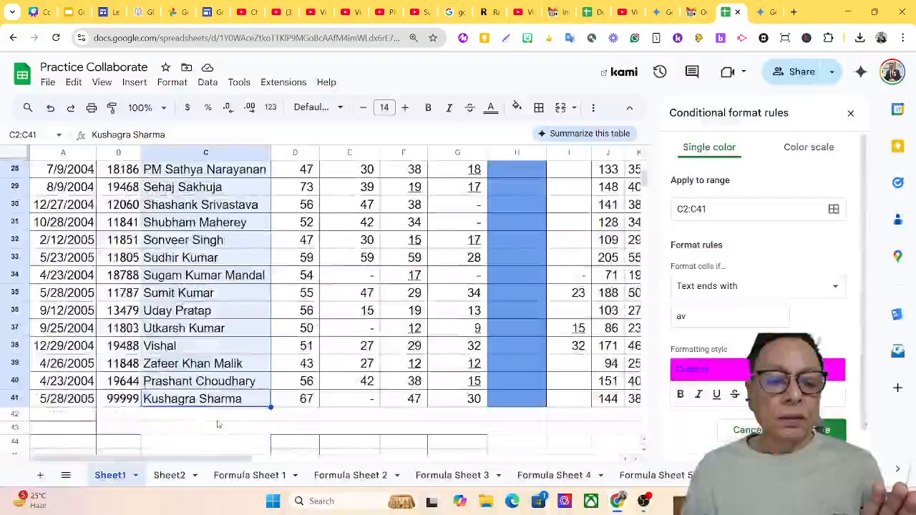
scroll(221, 415, "up", 9)
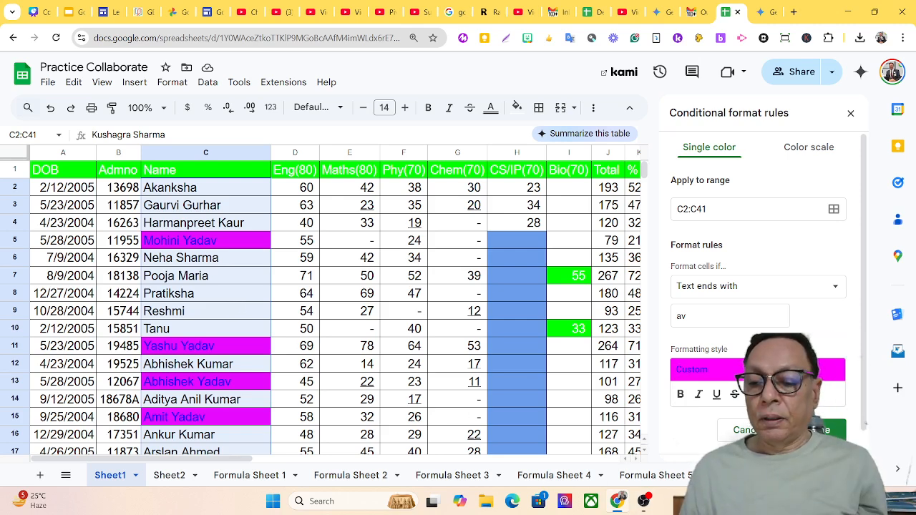
Save the 'av' rule, delete it along with the CS/IP and Bio rules, and close the panel.
left_click(820, 430)
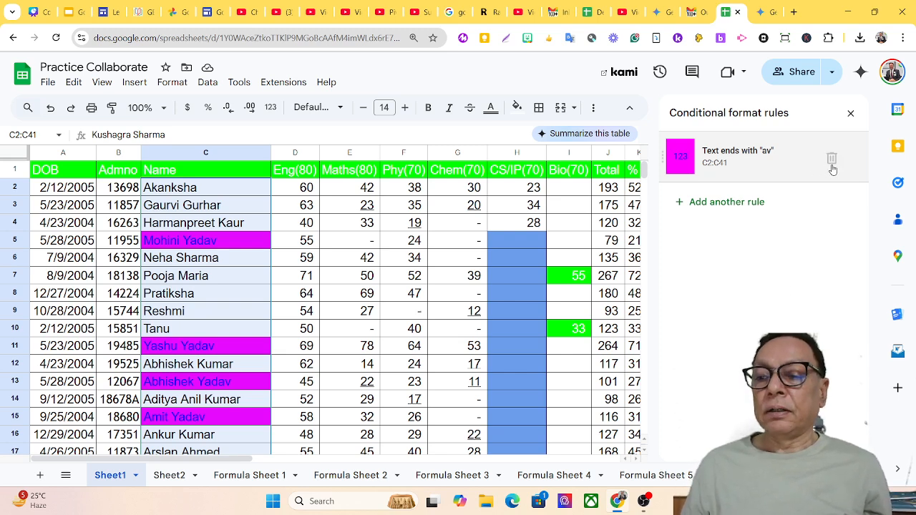
left_click(832, 159)
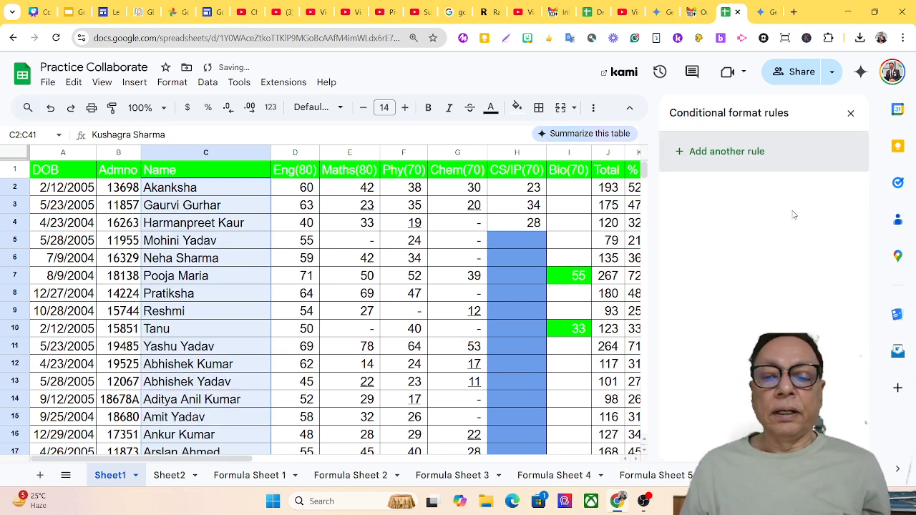
left_click(540, 242)
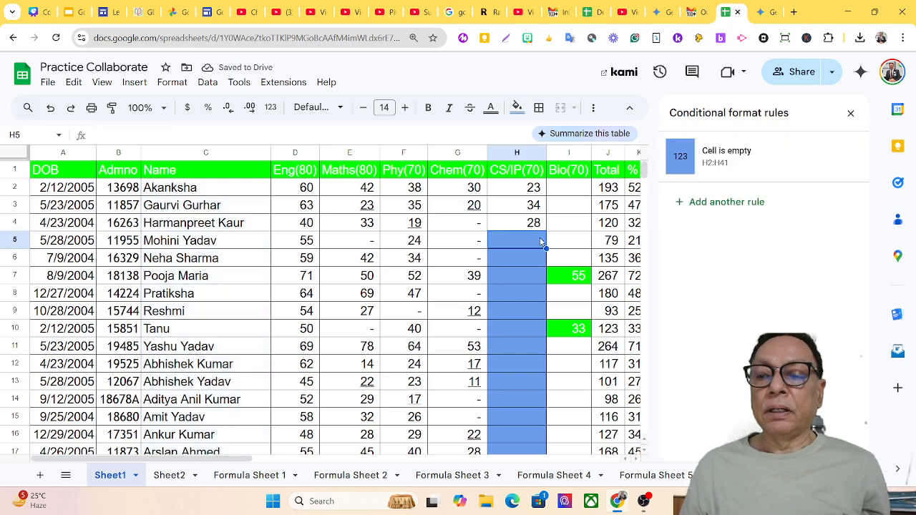
left_click(832, 159)
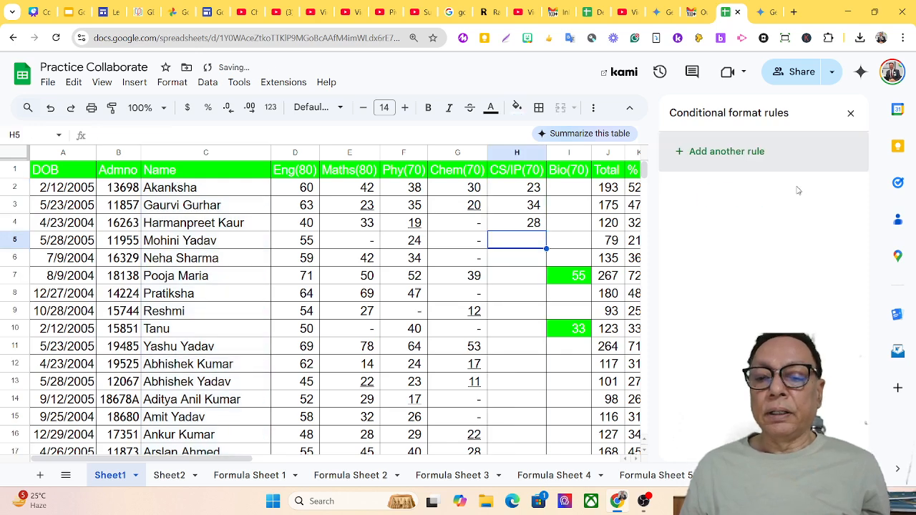
left_click(579, 277)
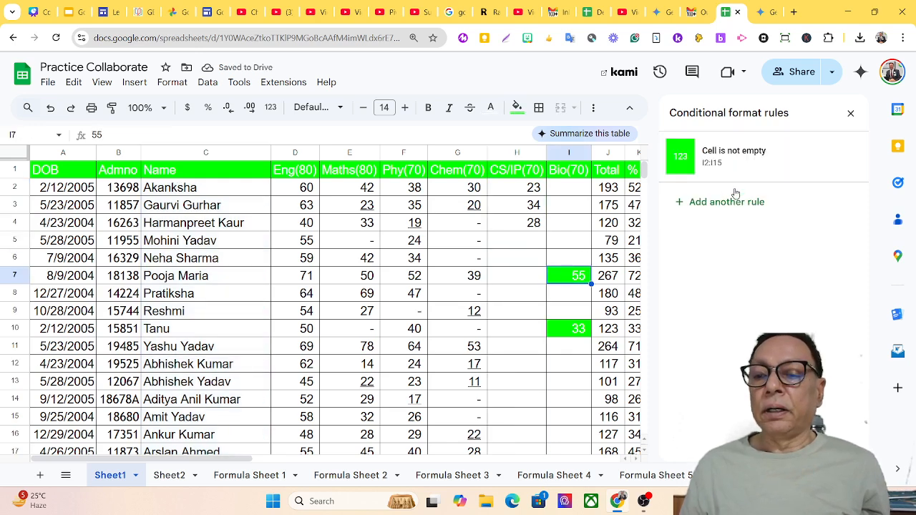
left_click(831, 157)
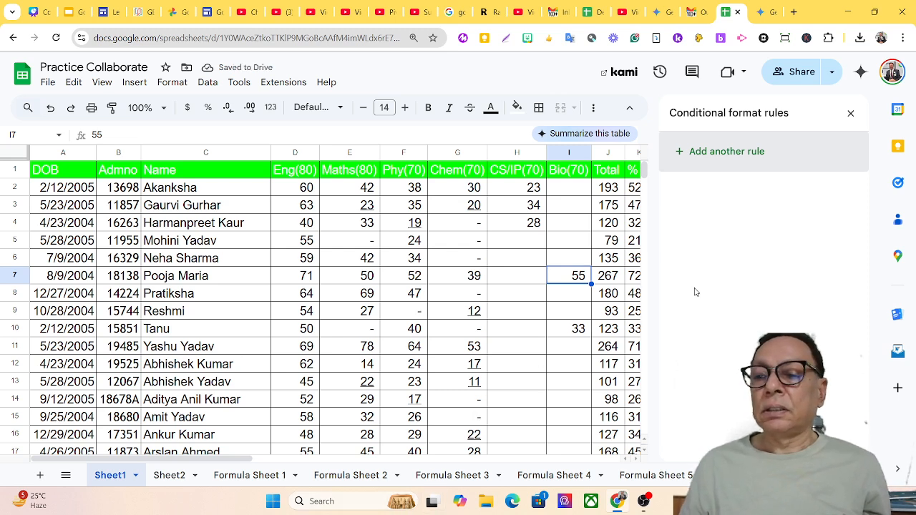
left_click(852, 113)
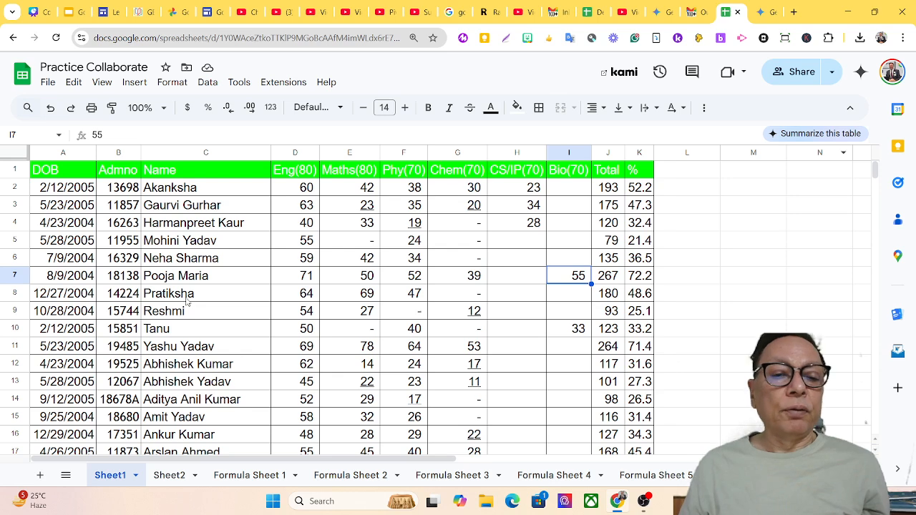
Select C2 and begin a conditional rule on C2:C41 using the 'Text is exactly' condition.
left_click(206, 190)
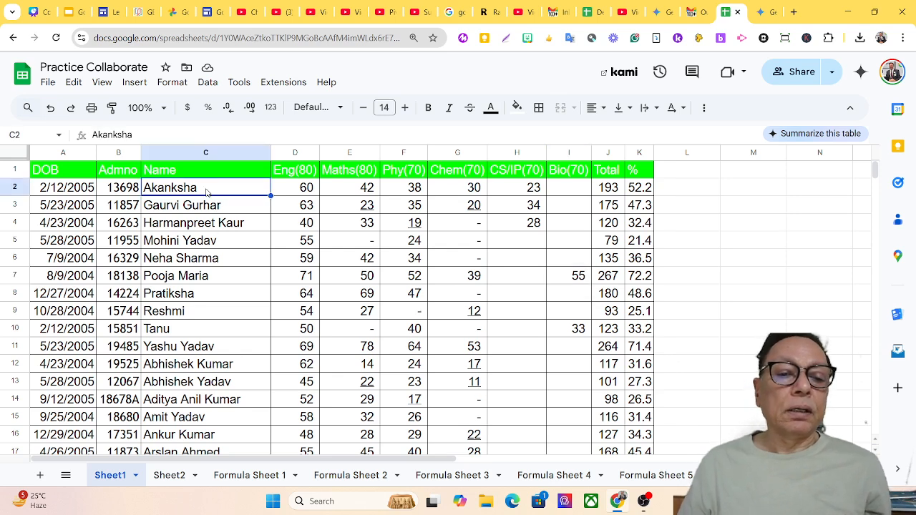
left_click(169, 83)
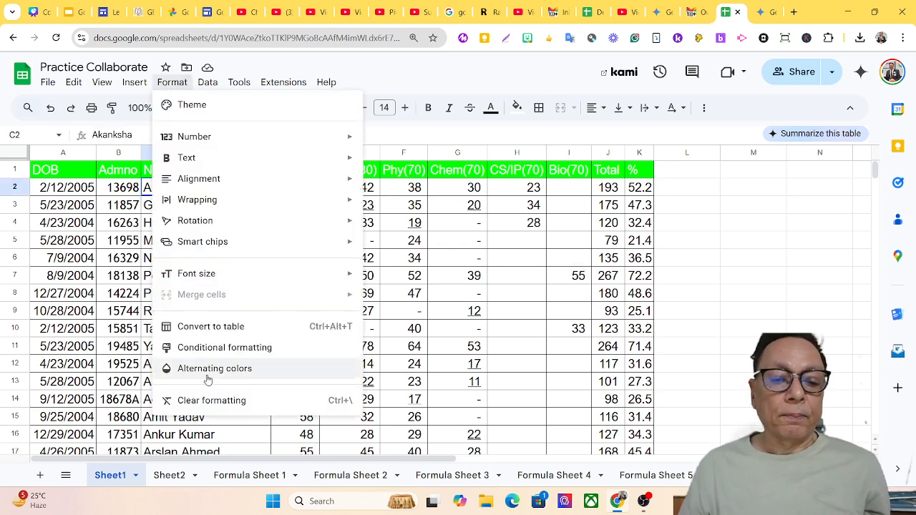
left_click(241, 348)
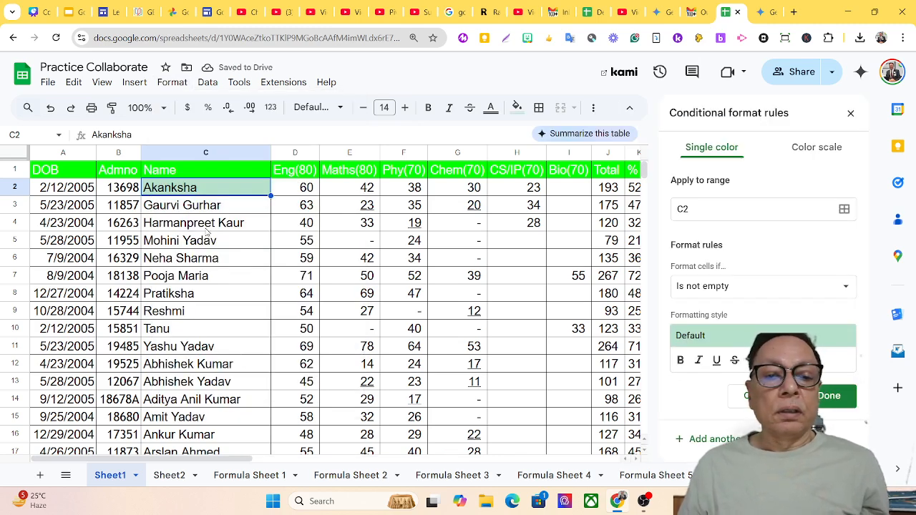
left_click(700, 205)
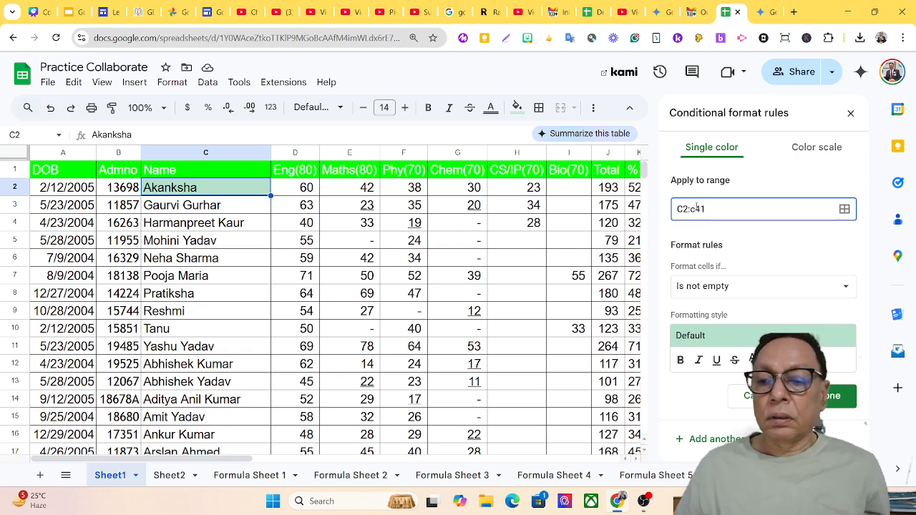
left_click(743, 286)
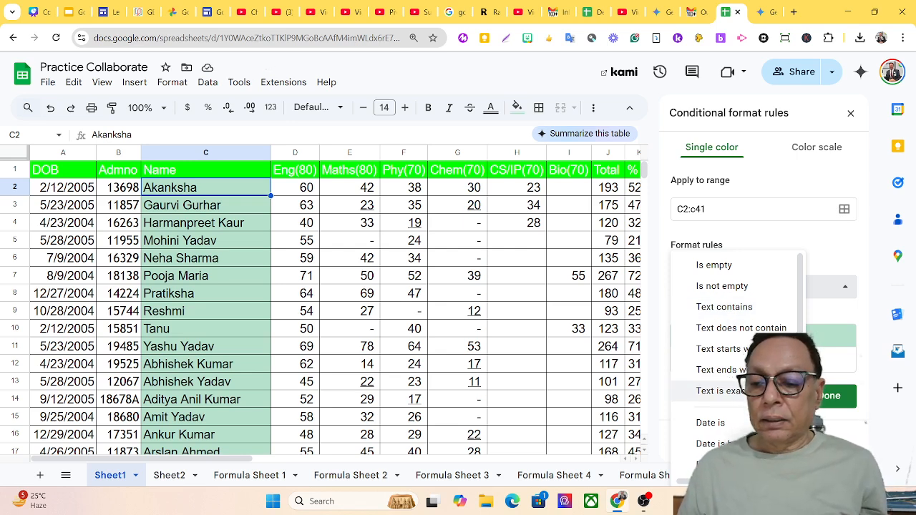
left_click(719, 391)
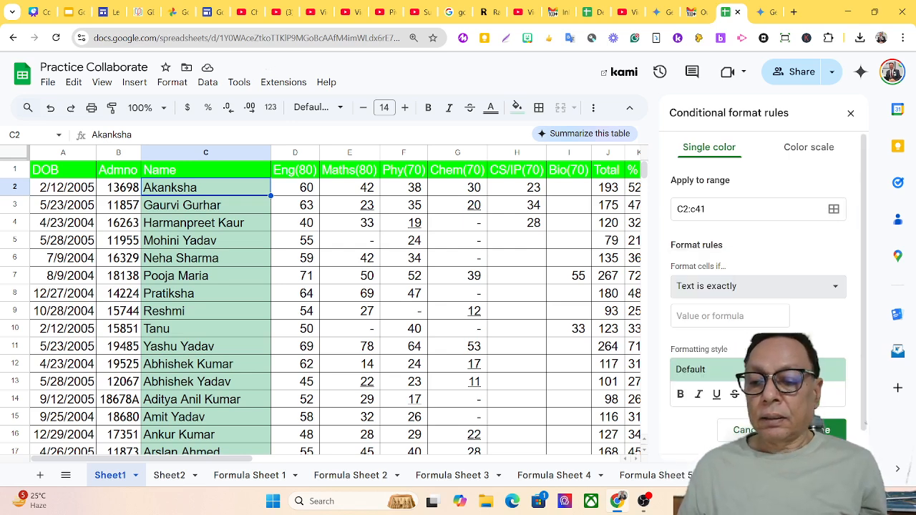
Match the text 'Amit' and, after trying red shades, give the rule a yellow fill.
left_click(722, 319)
type("Amit")
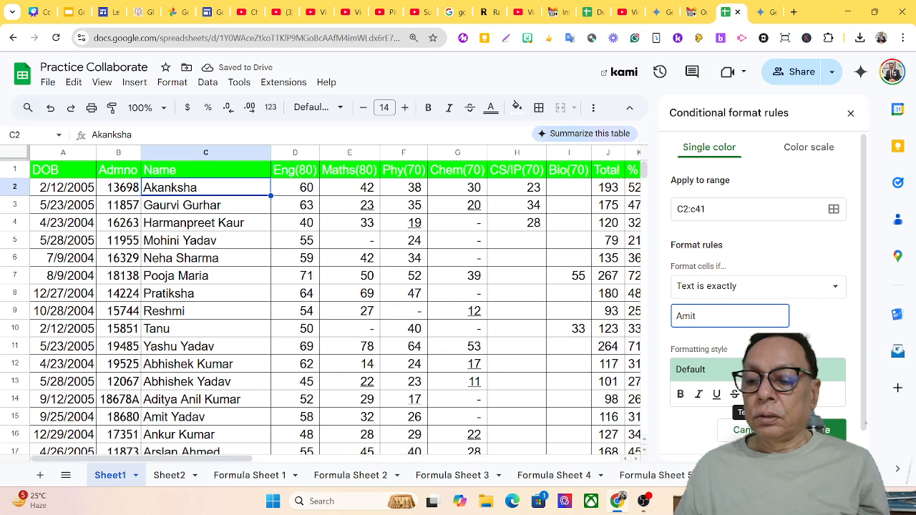
left_click(756, 395)
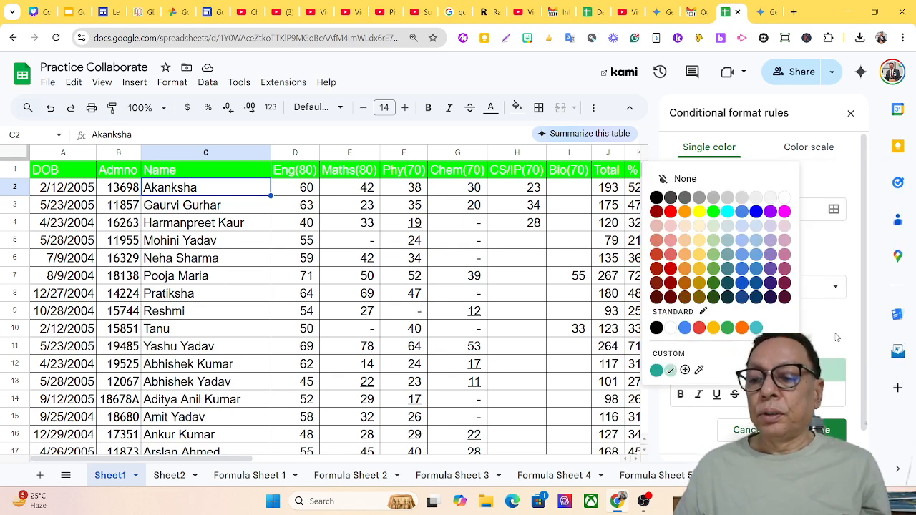
left_click(671, 212)
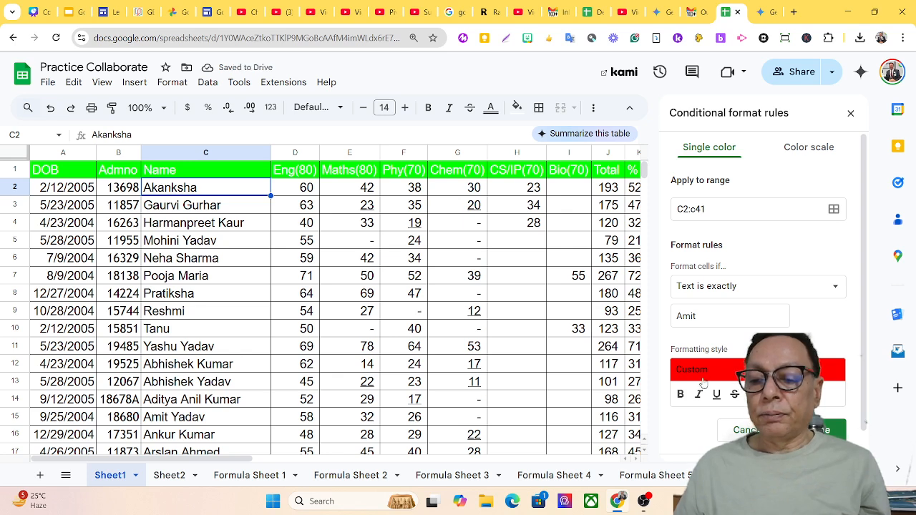
left_click(751, 394)
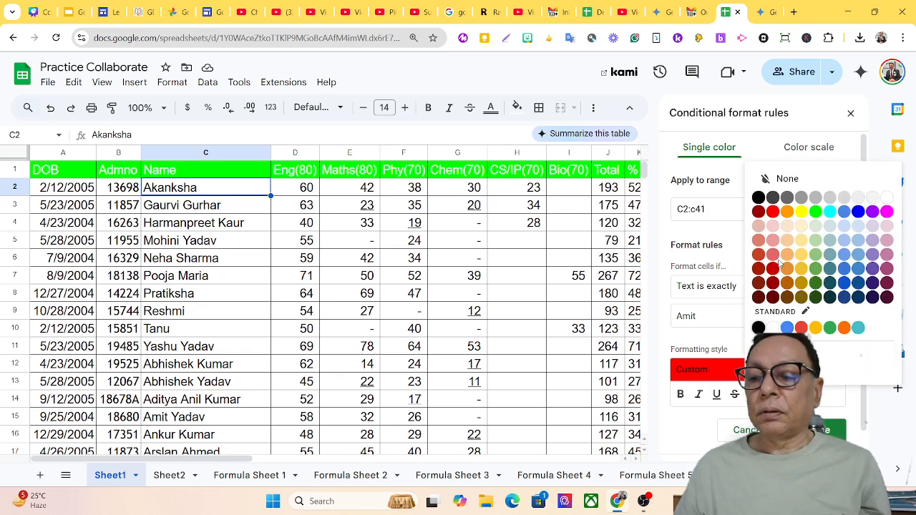
left_click(773, 212)
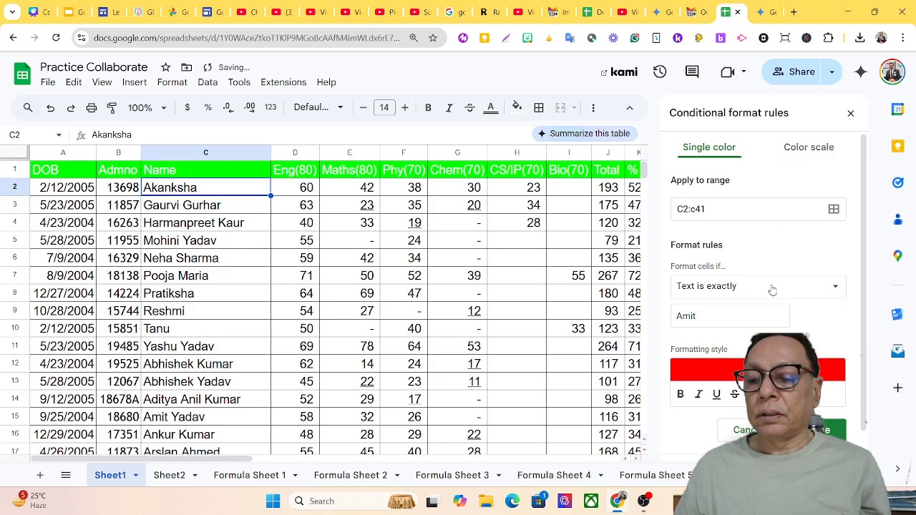
left_click(782, 394)
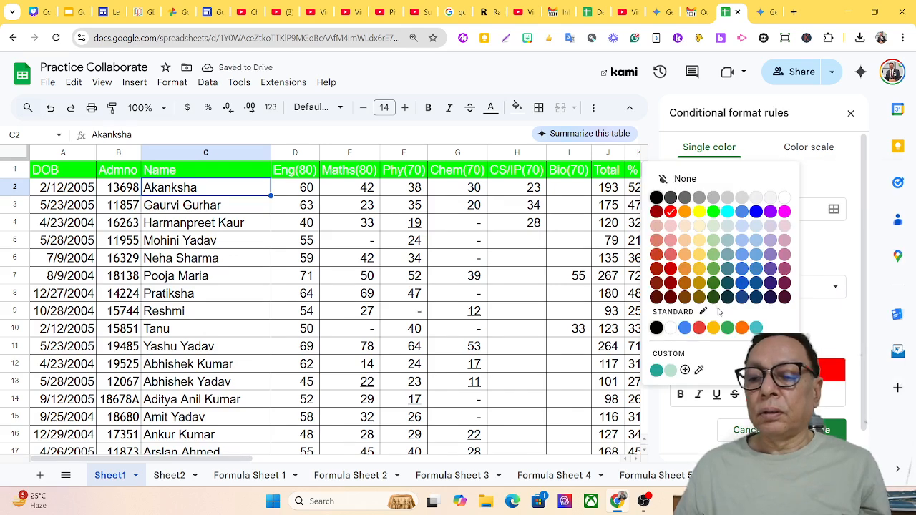
left_click(699, 212)
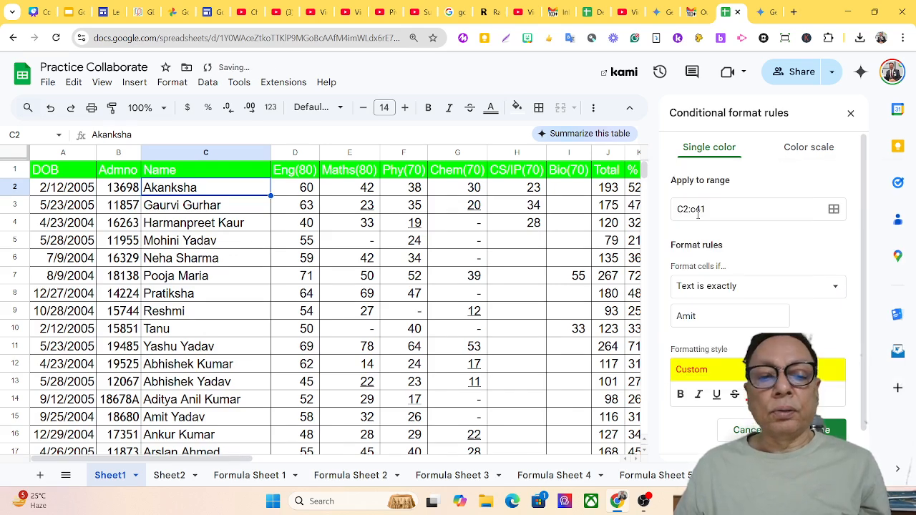
scroll(485, 338, "down", 9)
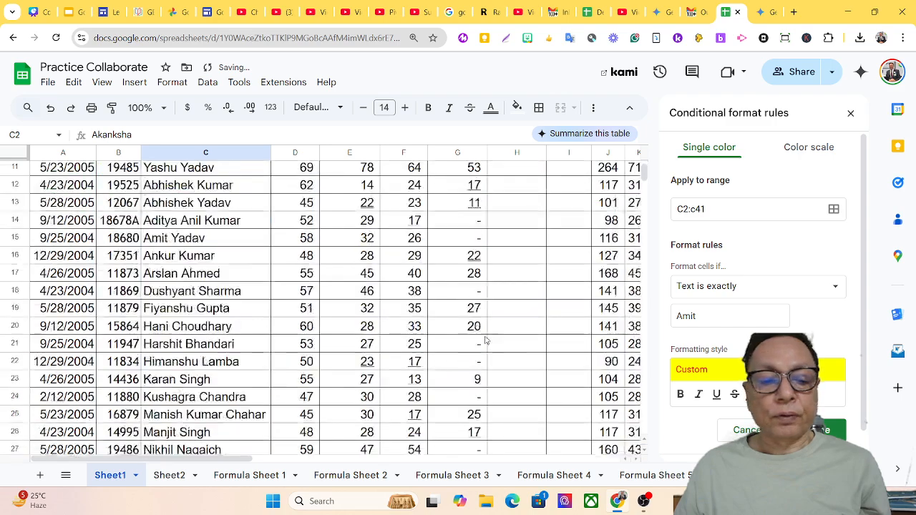
scroll(484, 345, "up", 3)
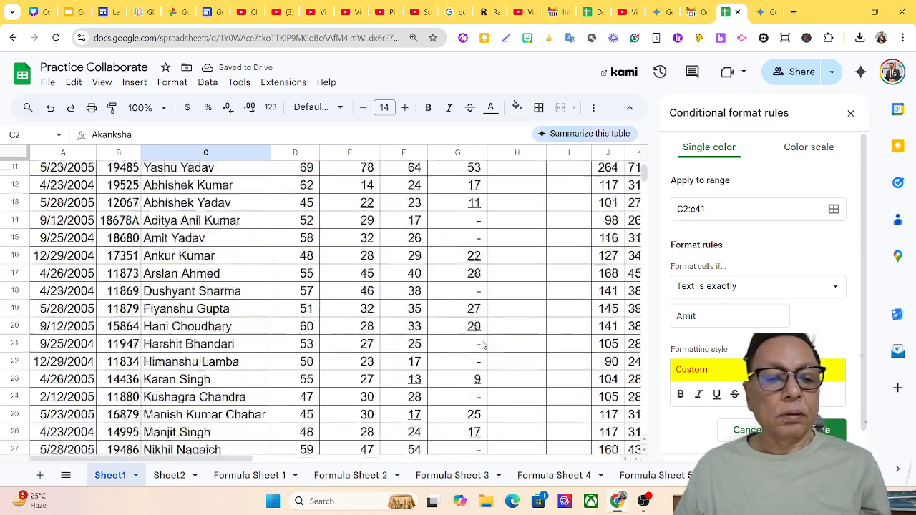
scroll(482, 345, "up", 6)
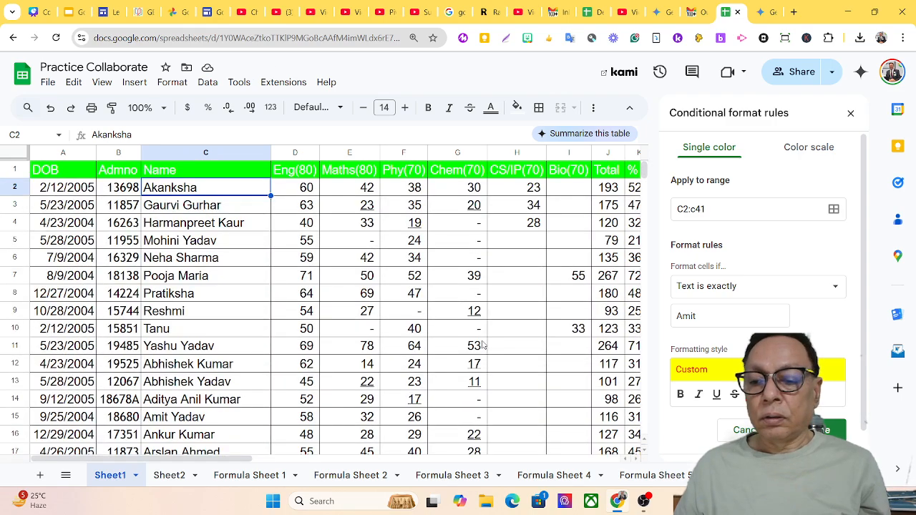
scroll(483, 345, "down", 1)
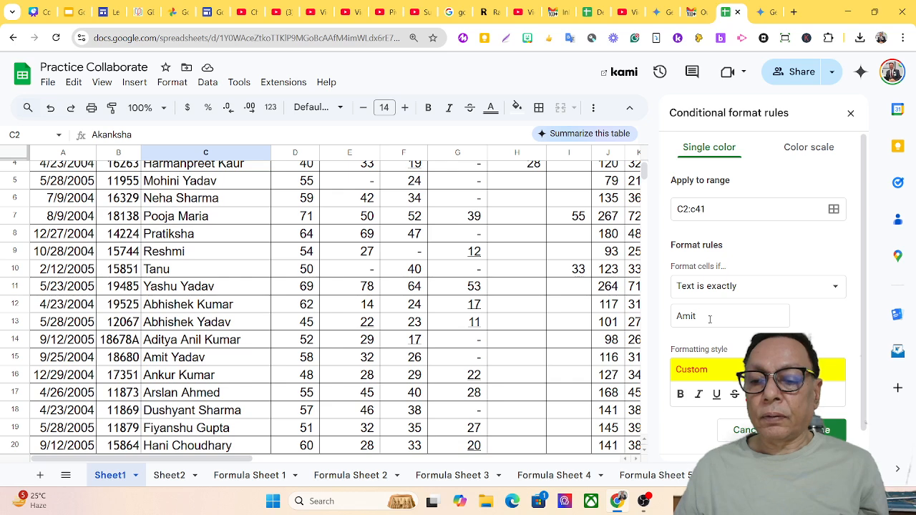
left_click(766, 290)
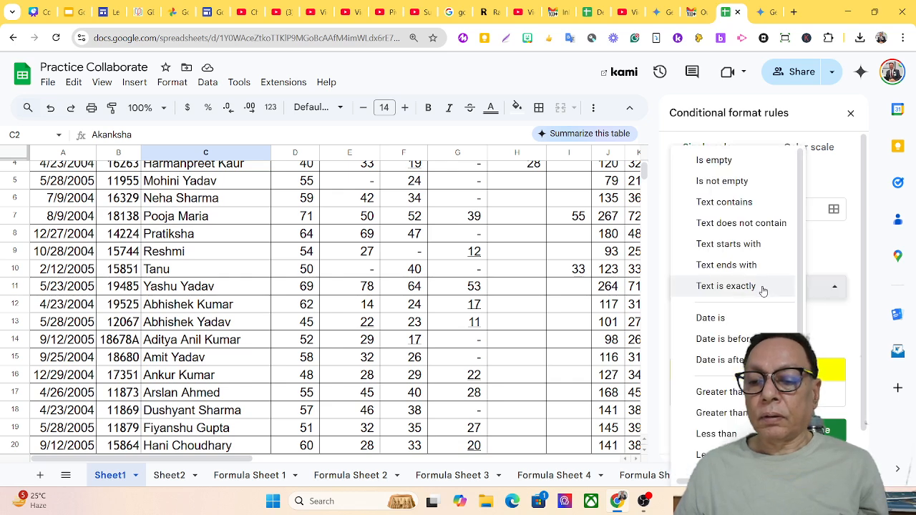
left_click(776, 289)
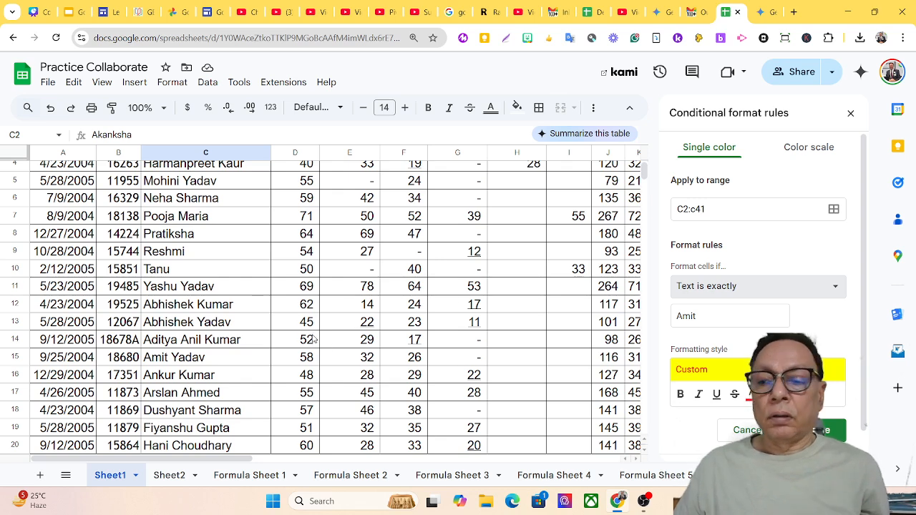
scroll(521, 262, "up", 1)
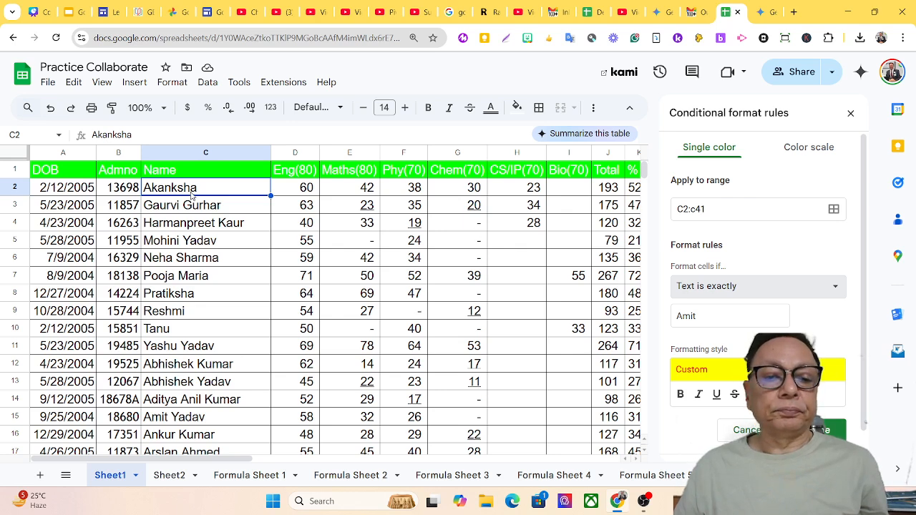
left_click_drag(192, 194, 215, 409)
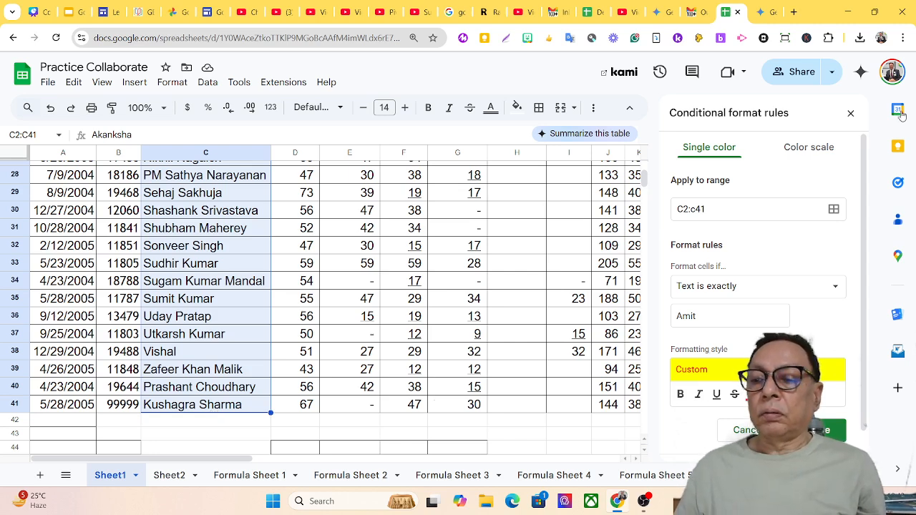
Close and reload the conditional format rules, then delete the 'Text is exactly Amit' rule.
left_click(851, 113)
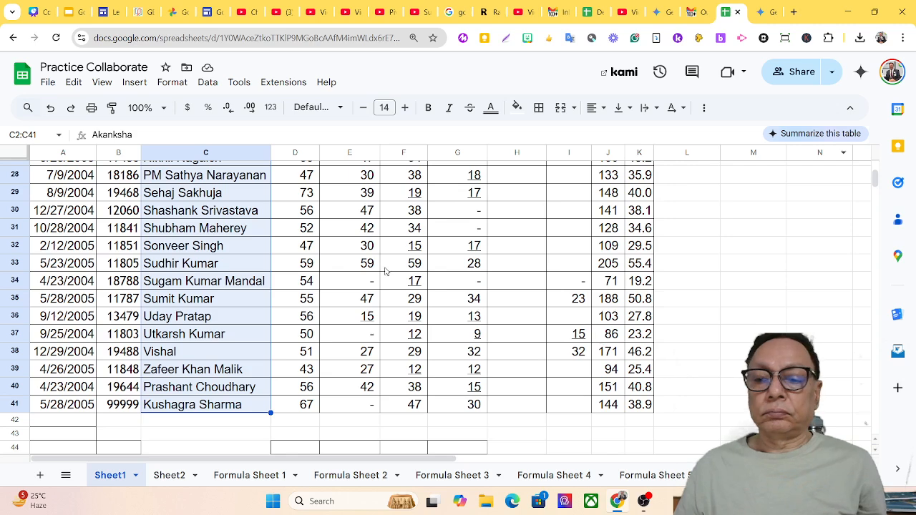
left_click(172, 82)
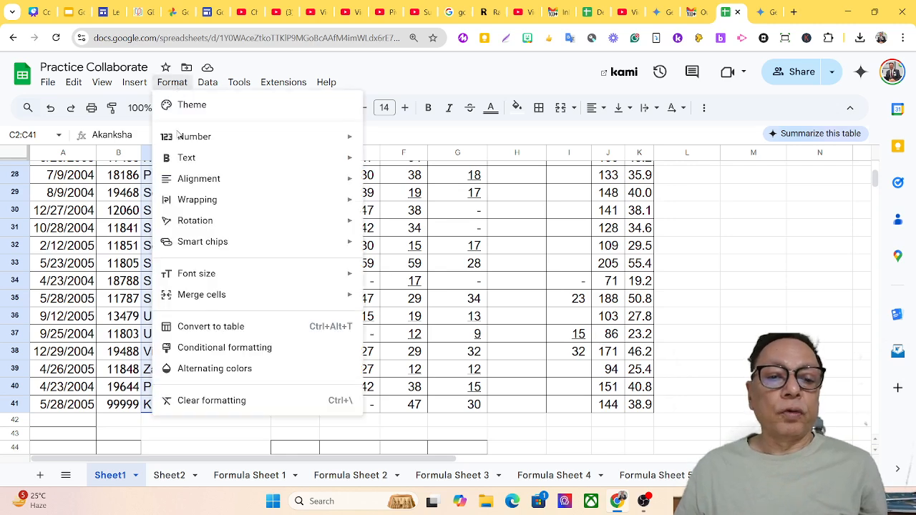
left_click(214, 348)
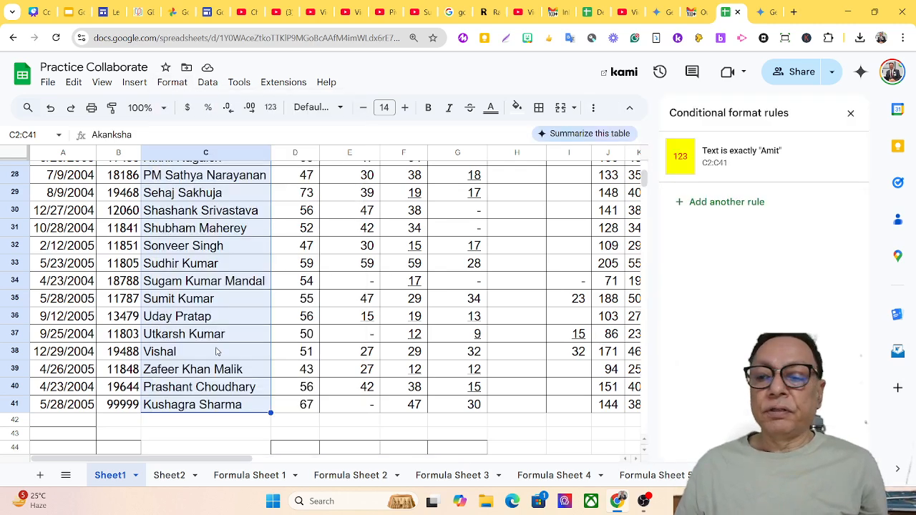
mouse_move(827, 172)
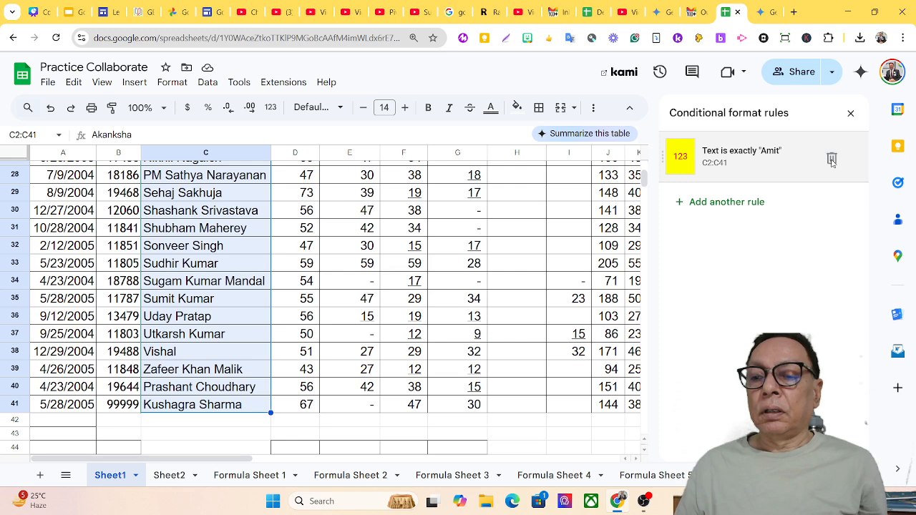
left_click(833, 158)
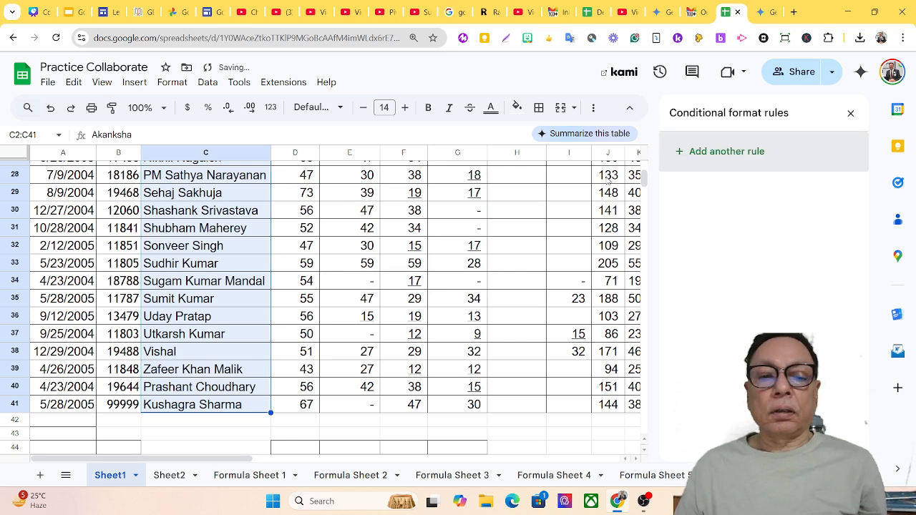
Add another rule with the 'Text is exactly' condition.
left_click(688, 167)
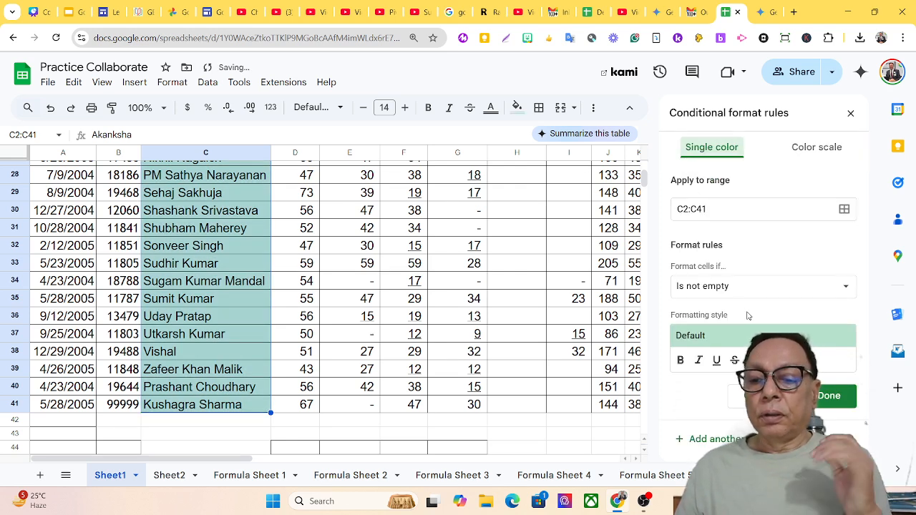
left_click(763, 291)
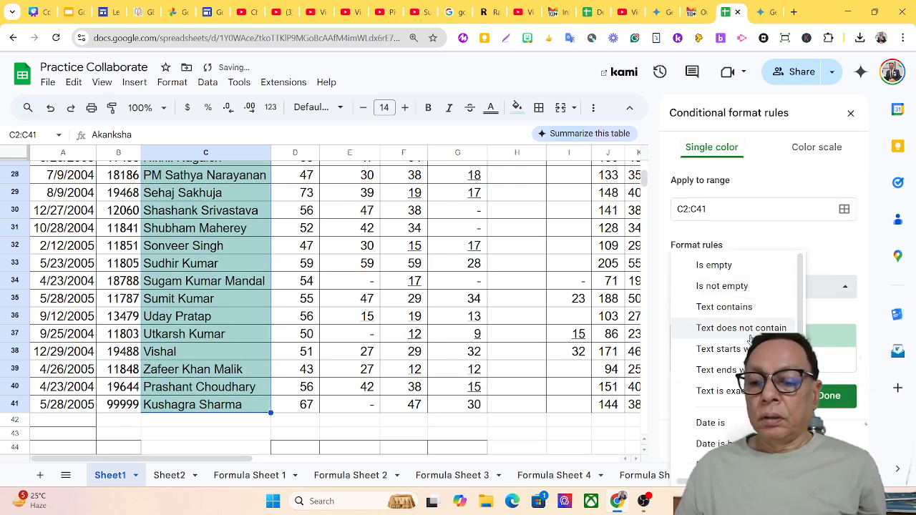
left_click(740, 391)
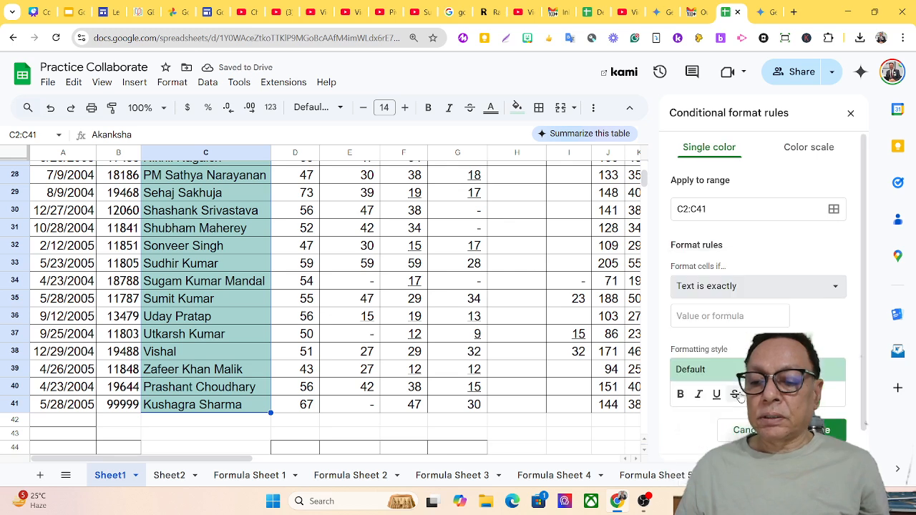
left_click(731, 315)
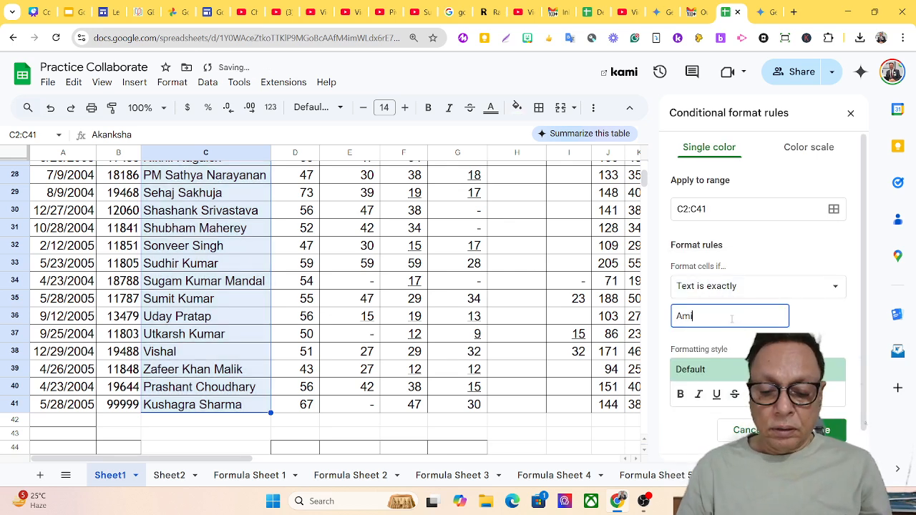
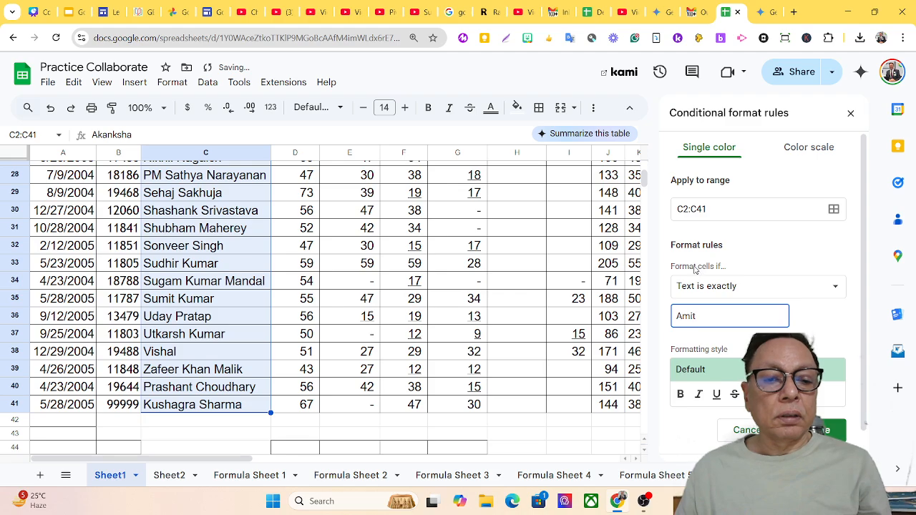
scroll(288, 255, "up", 9)
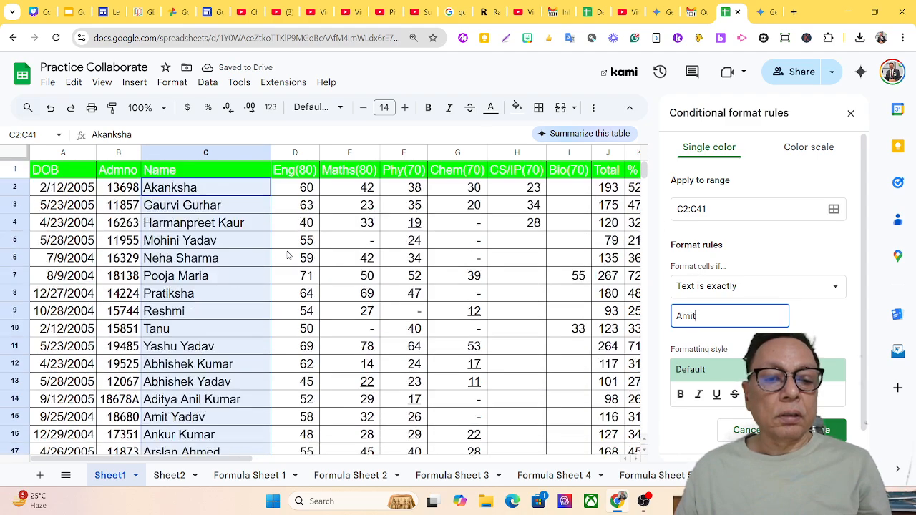
scroll(288, 255, "down", 8)
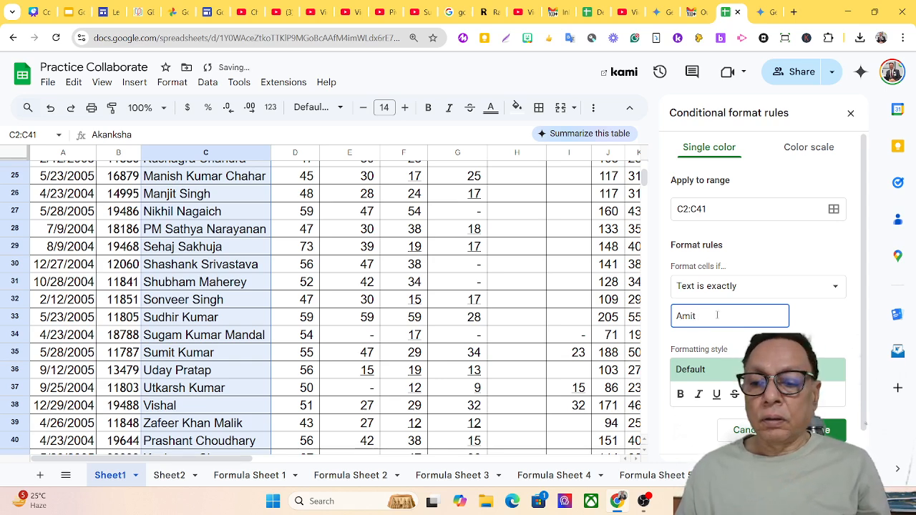
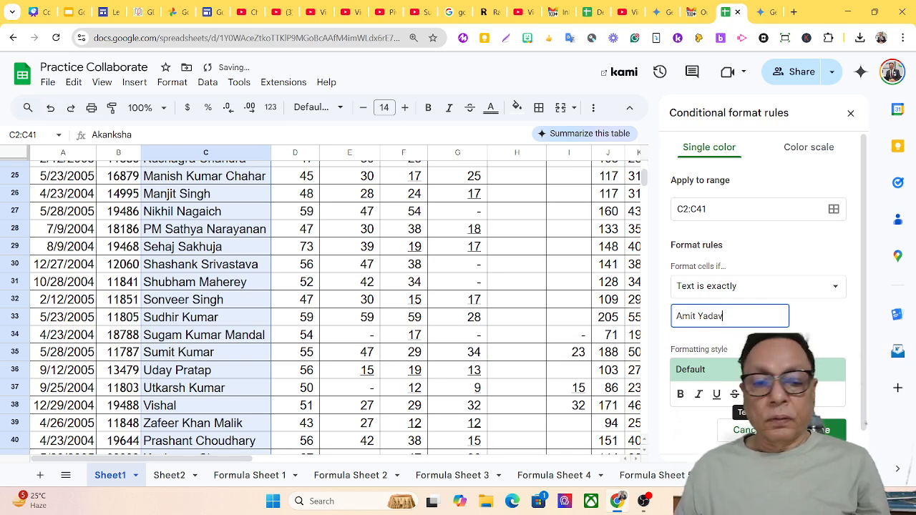
left_click(753, 394)
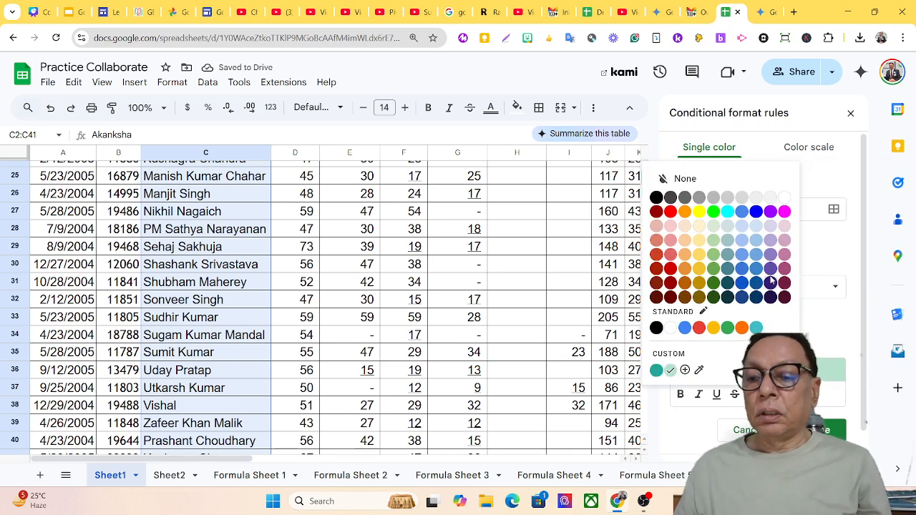
Try blue text and a blue fill, then reset the rule's fill to white.
left_click(757, 212)
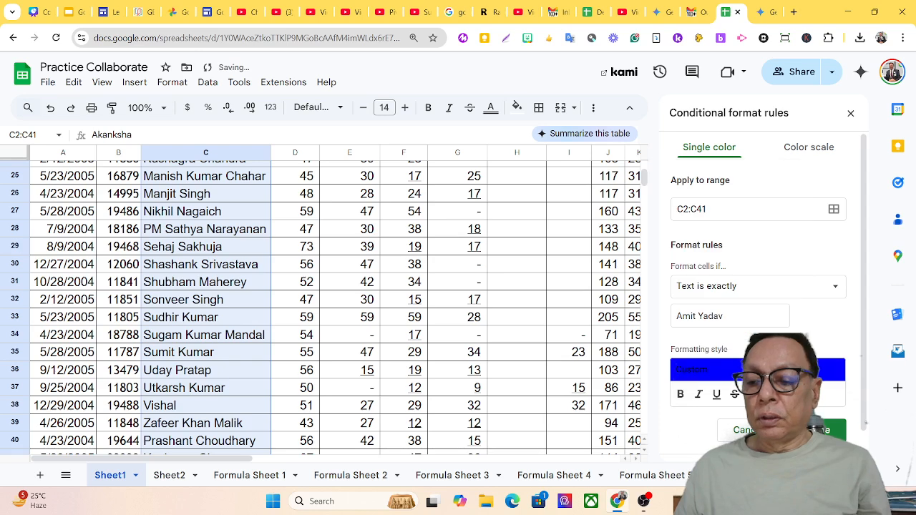
left_click(753, 394)
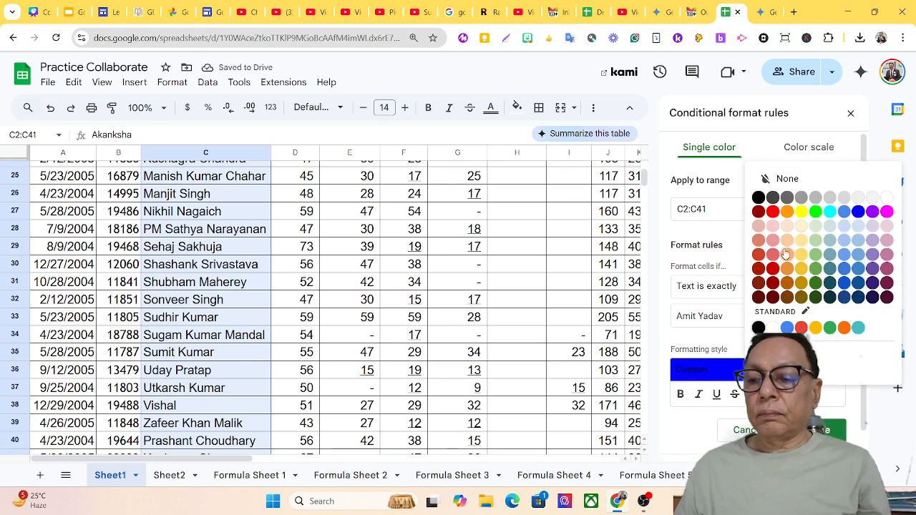
left_click(864, 215)
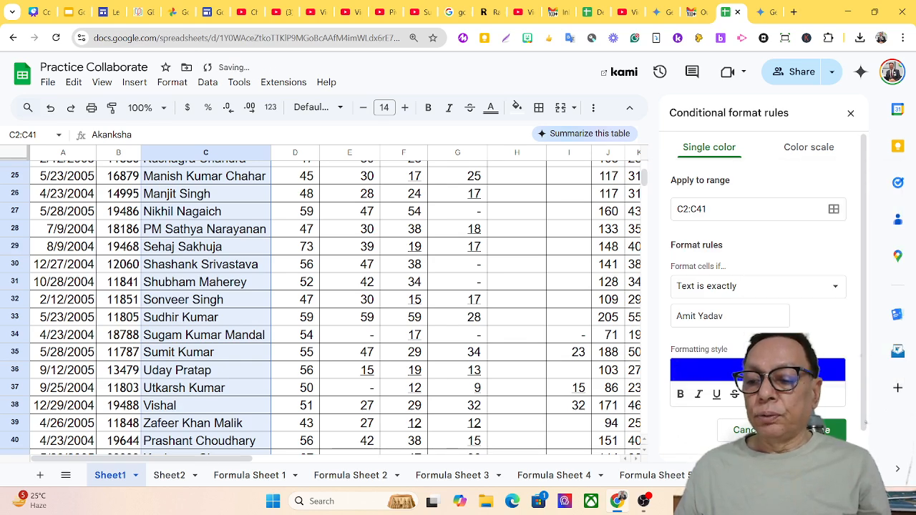
left_click(753, 394)
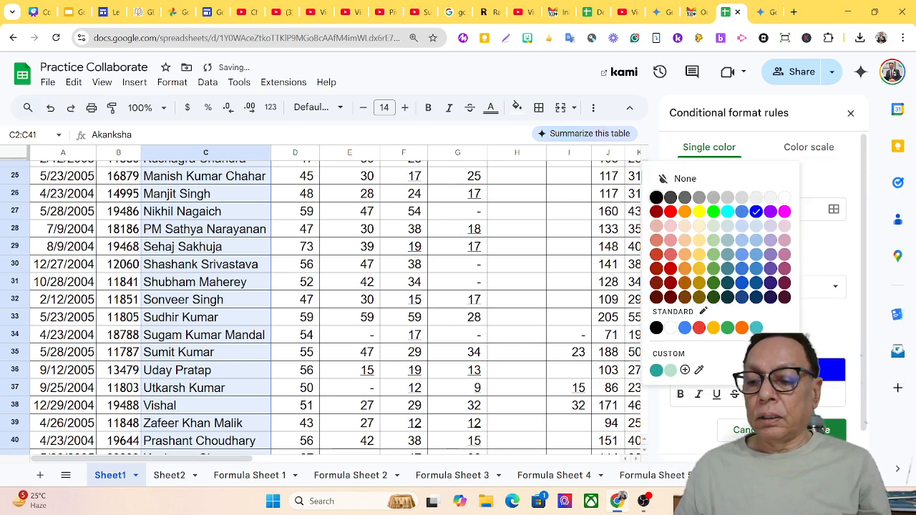
left_click(783, 200)
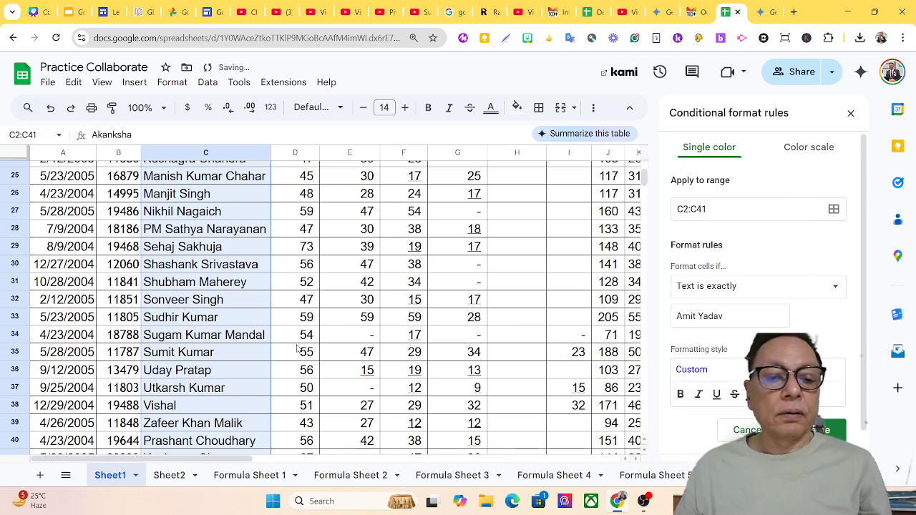
scroll(295, 348, "up", 5)
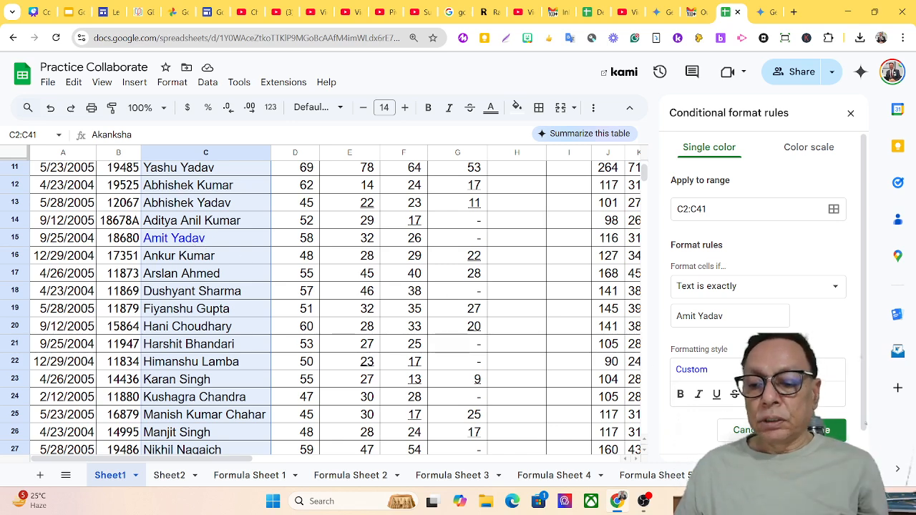
Give matching cells red text on a teal fill and save the rule with Done.
left_click(752, 394)
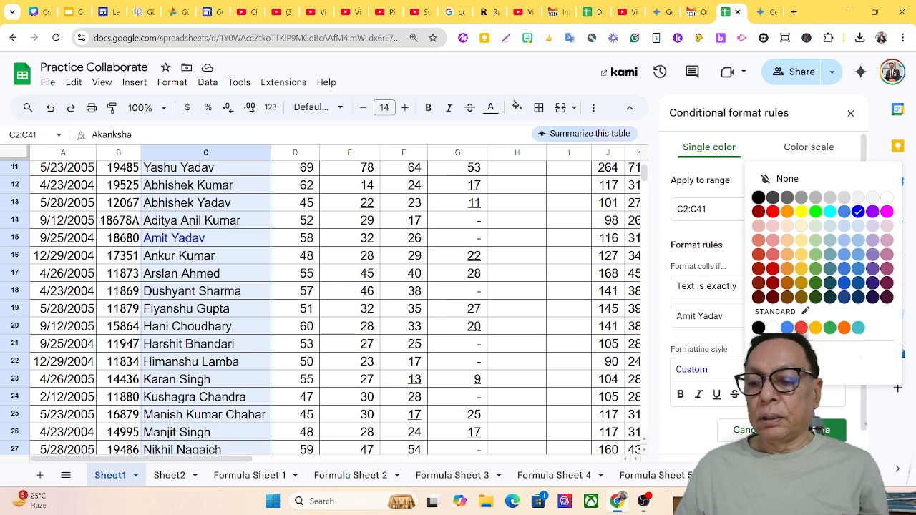
left_click(801, 327)
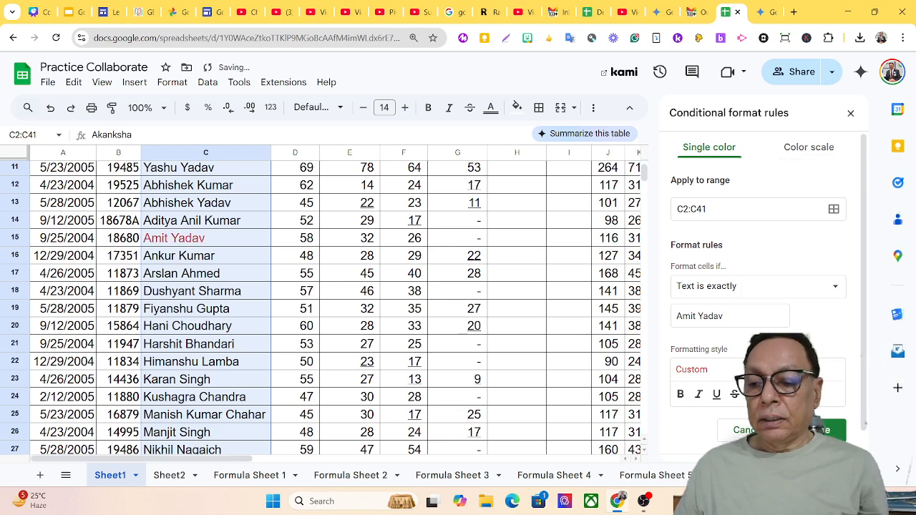
left_click(783, 395)
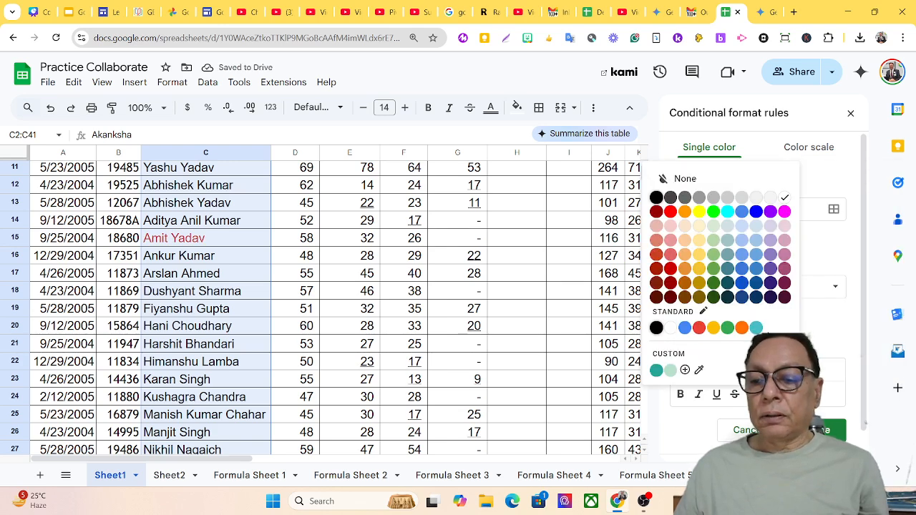
left_click(756, 329)
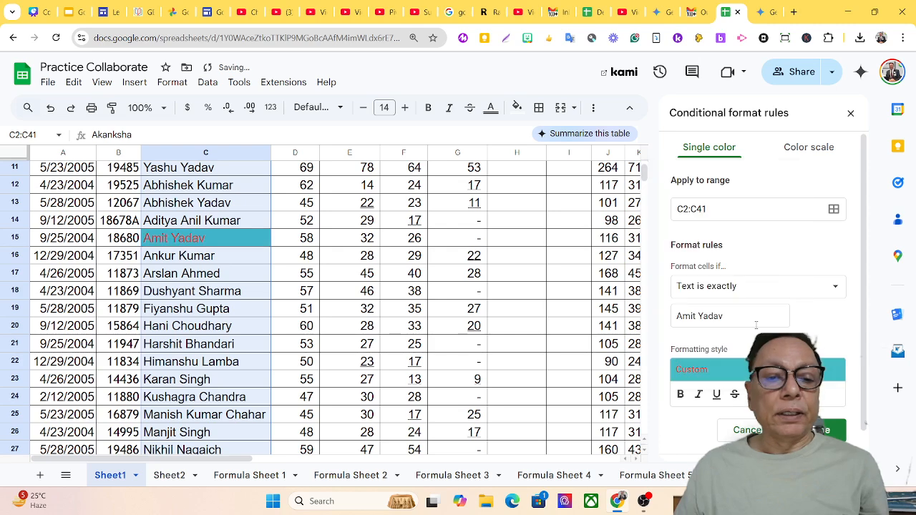
left_click(829, 430)
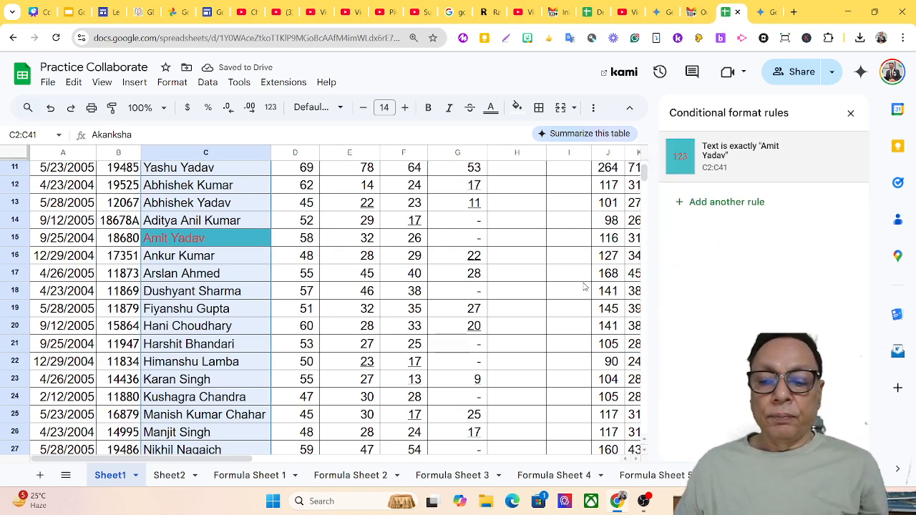
Close and reload the conditional format rules, then add a second rule for C2:C41.
scroll(605, 287, "up", 5)
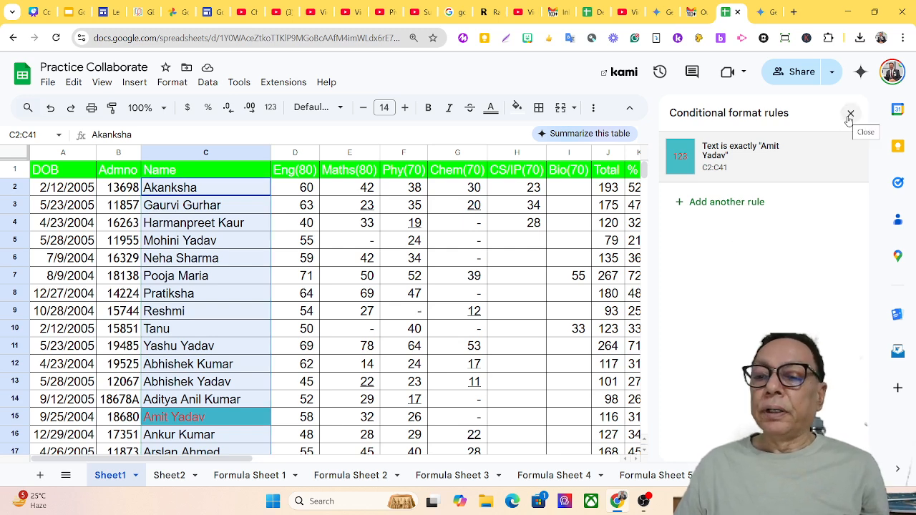
left_click(850, 114)
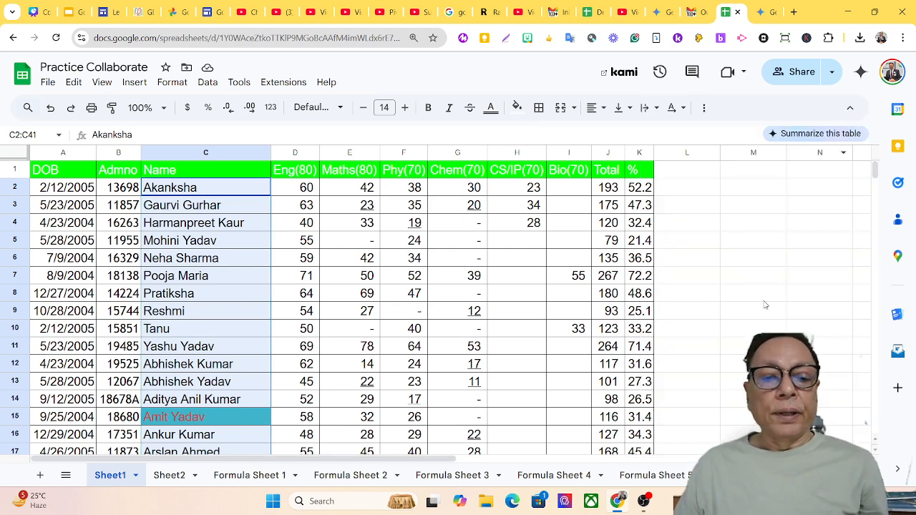
left_click(171, 83)
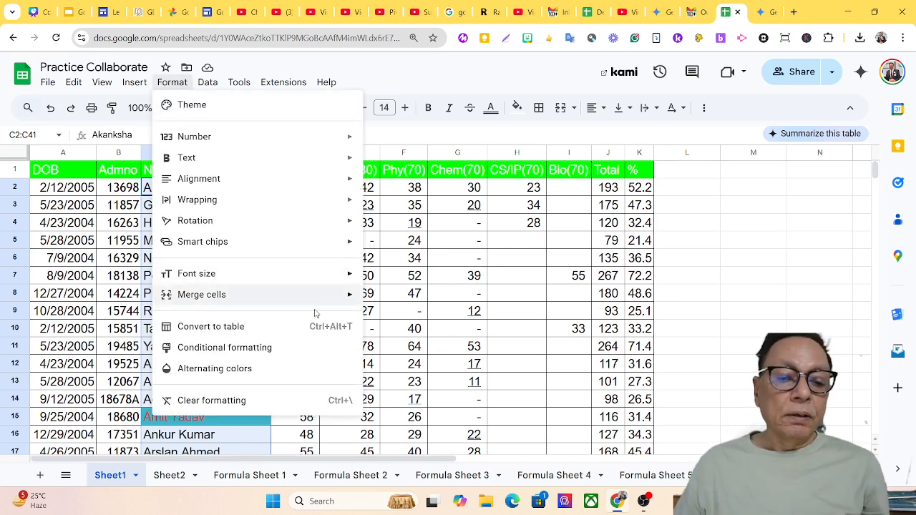
left_click(269, 349)
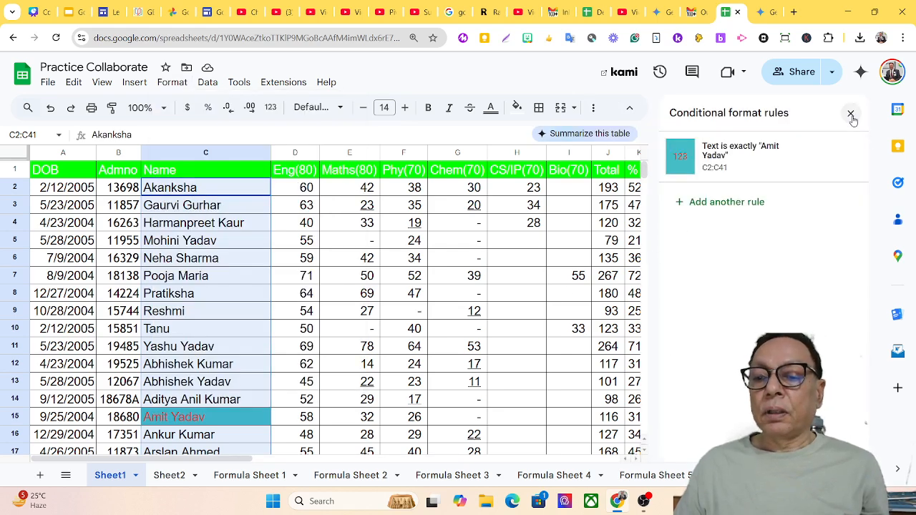
left_click(727, 207)
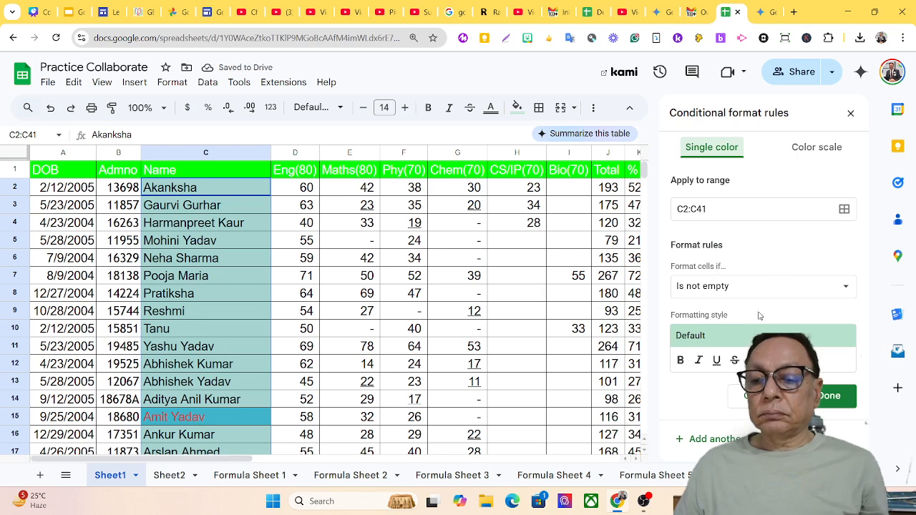
Browse the 'Format cells if' conditions, then dismiss the list and the rules panel.
left_click(757, 287)
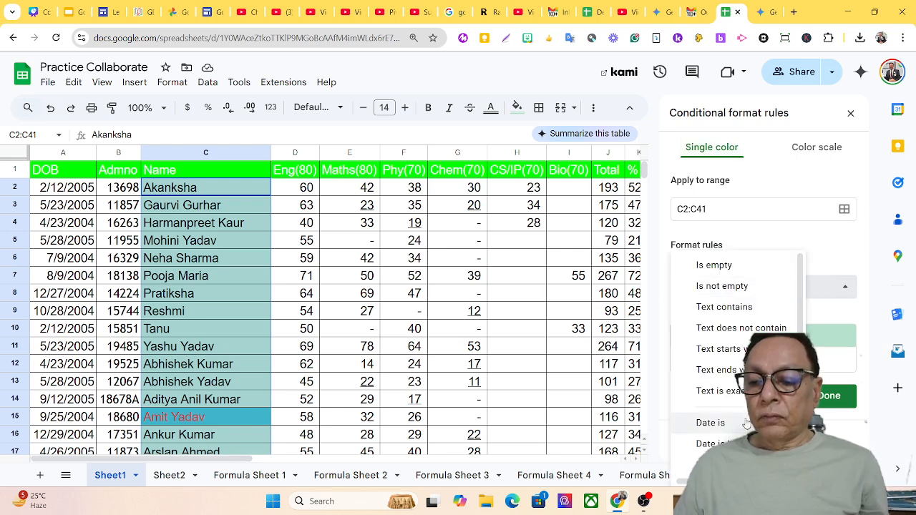
scroll(747, 423, "down", 1)
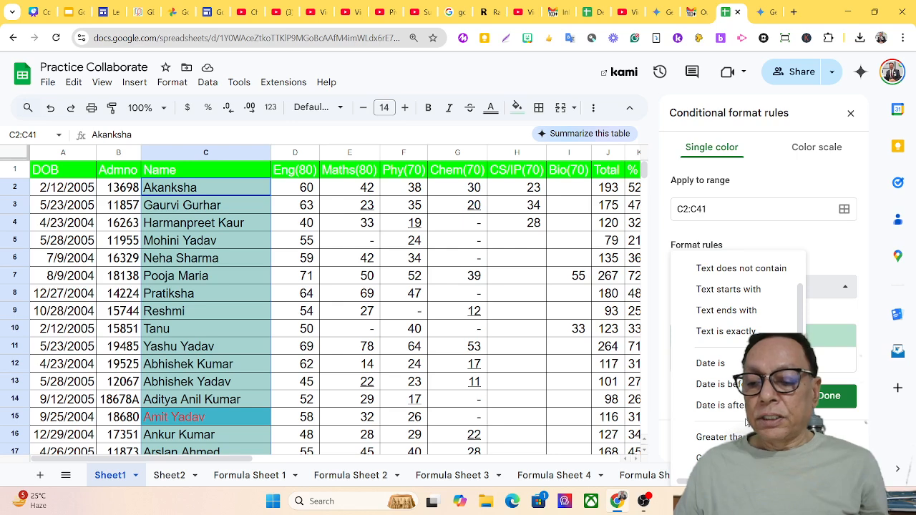
scroll(747, 423, "down", 4)
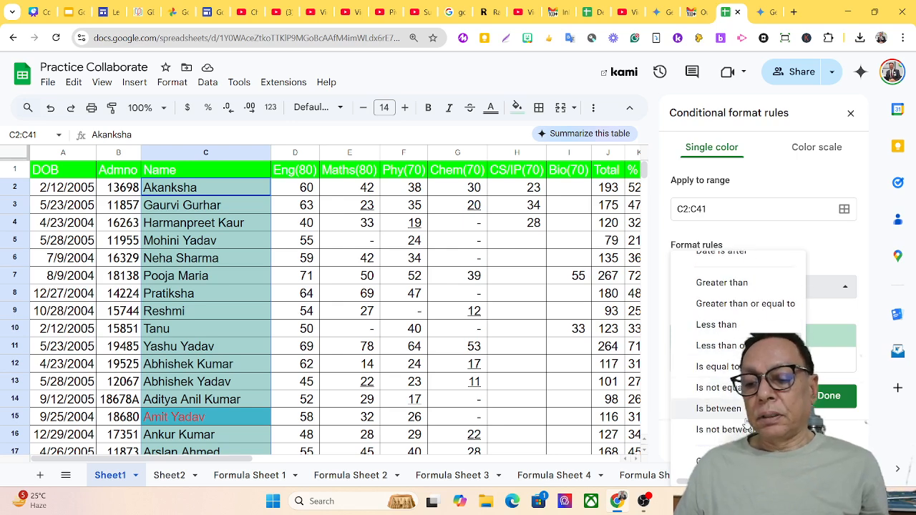
scroll(747, 423, "up", 5)
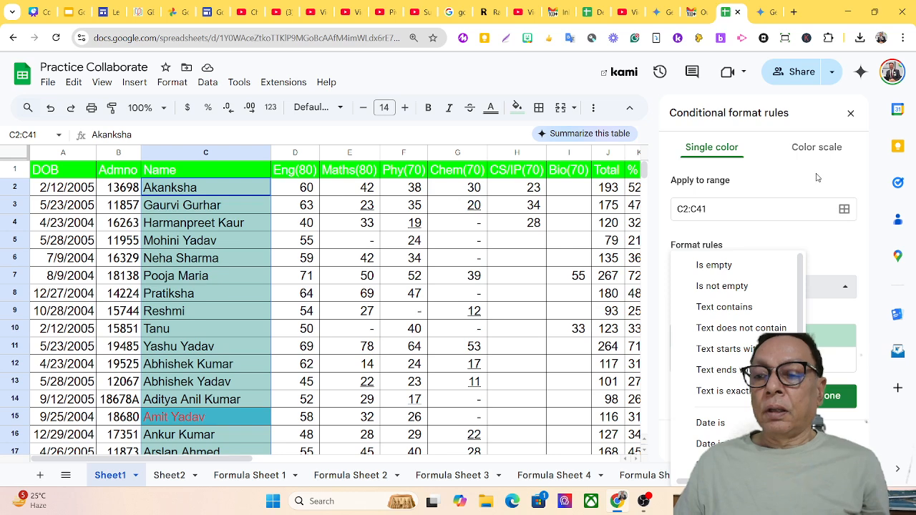
left_click(851, 113)
left_click(851, 113)
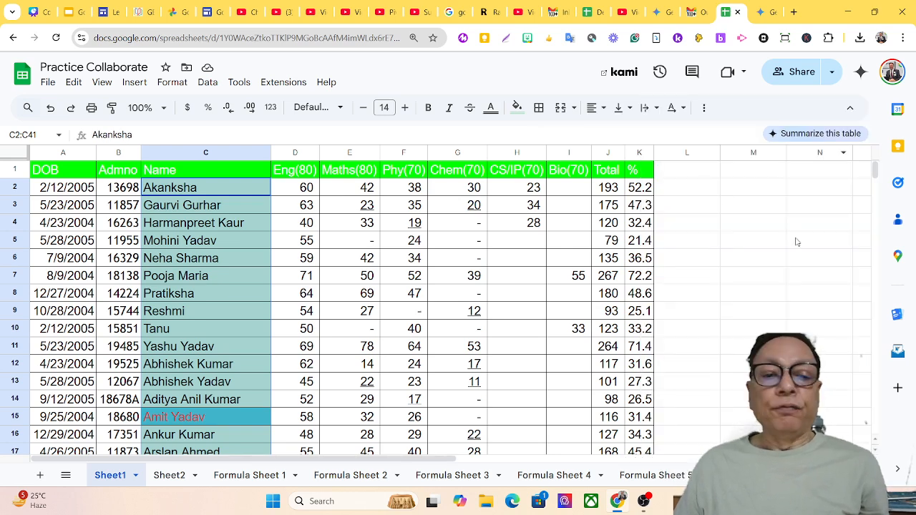